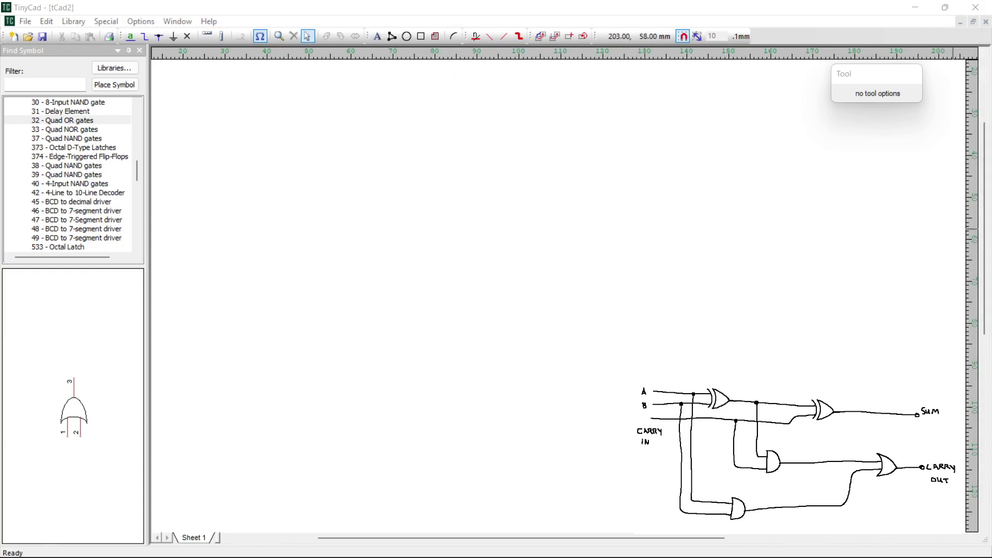
Place a 'Full Adder Circuit' text title in 20-point Arial near the top centre of the sheet
{"action": "left_click", "coordinate": [377, 37]}
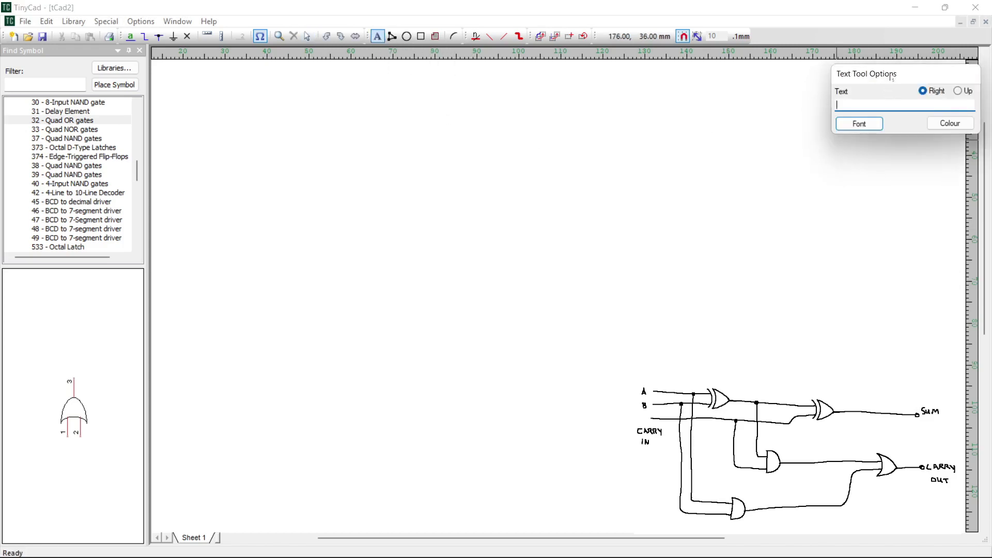
{"action": "left_click_drag", "start_coordinate": [896, 76], "coordinate": [487, 109]}
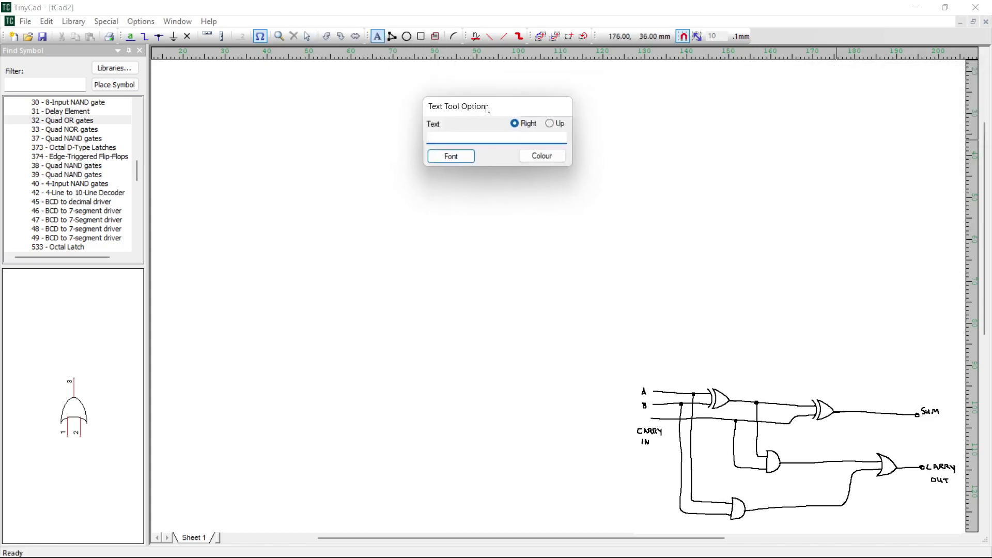
{"action": "type", "text": "Full Adder Circuit"}
{"action": "left_click", "coordinate": [452, 157]}
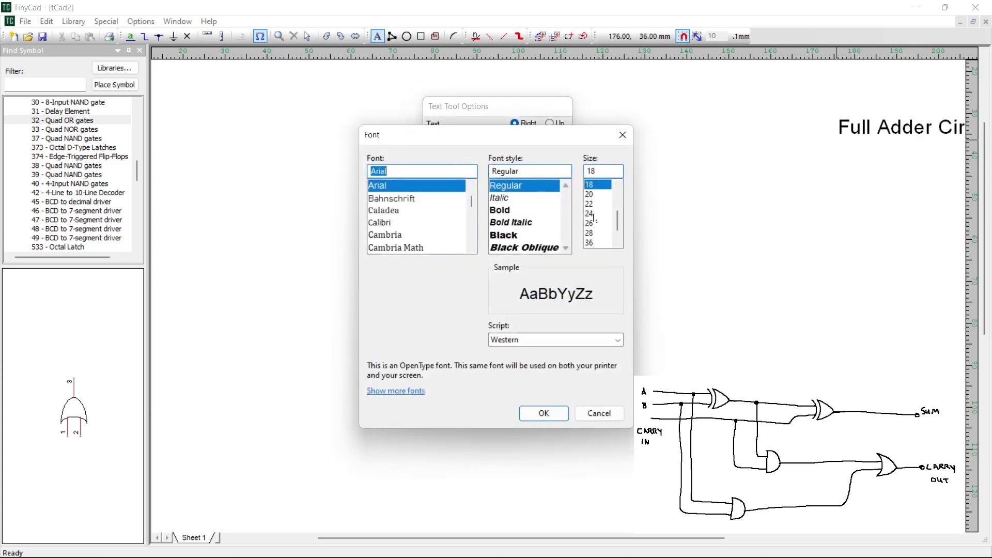
{"action": "left_click", "coordinate": [589, 195]}
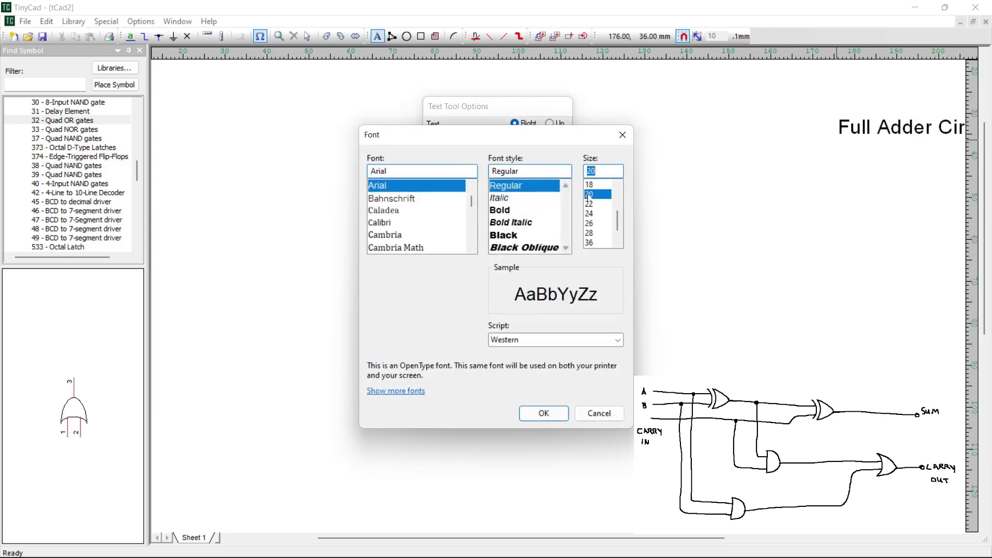
{"action": "left_click", "coordinate": [560, 408]}
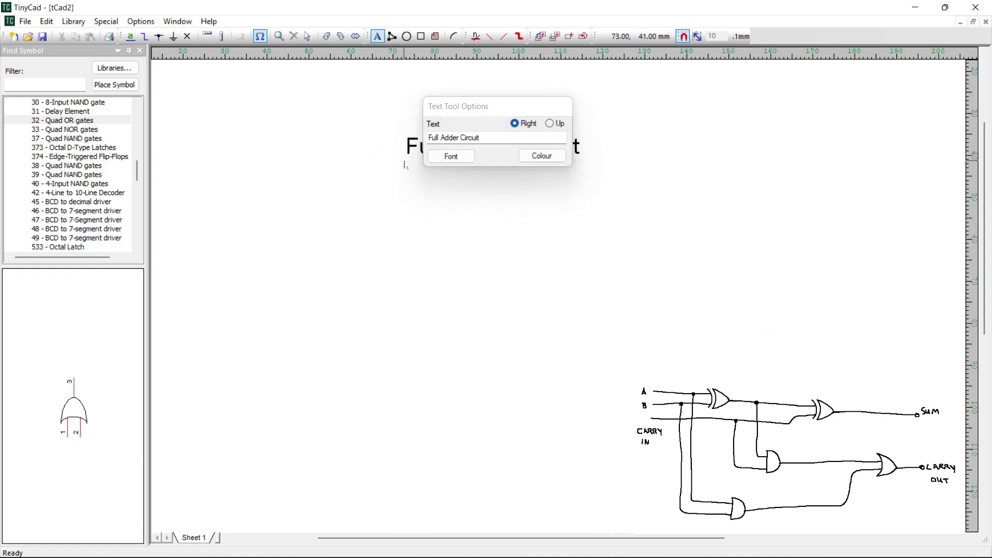
{"action": "left_click", "coordinate": [411, 204]}
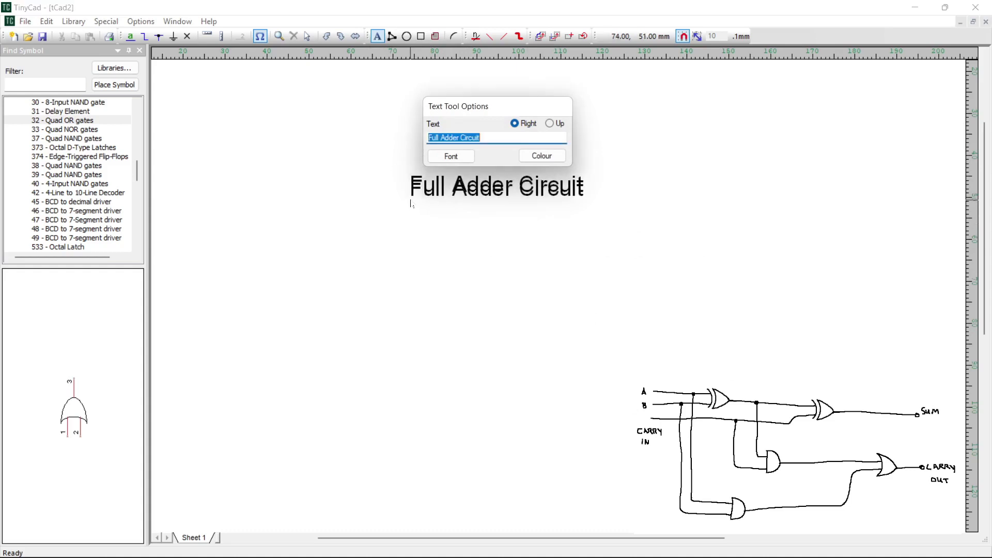
{"action": "key", "text": "Escape"}
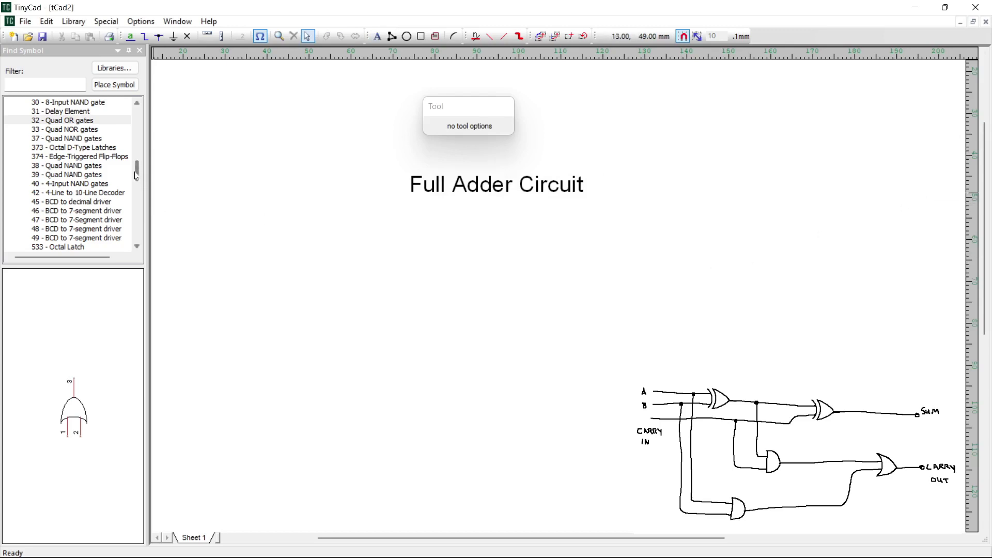
Place two 86 Quad XOR gates from the 74TTL library, one left and one right
{"action": "left_click_drag", "start_coordinate": [138, 173], "coordinate": [137, 116]}
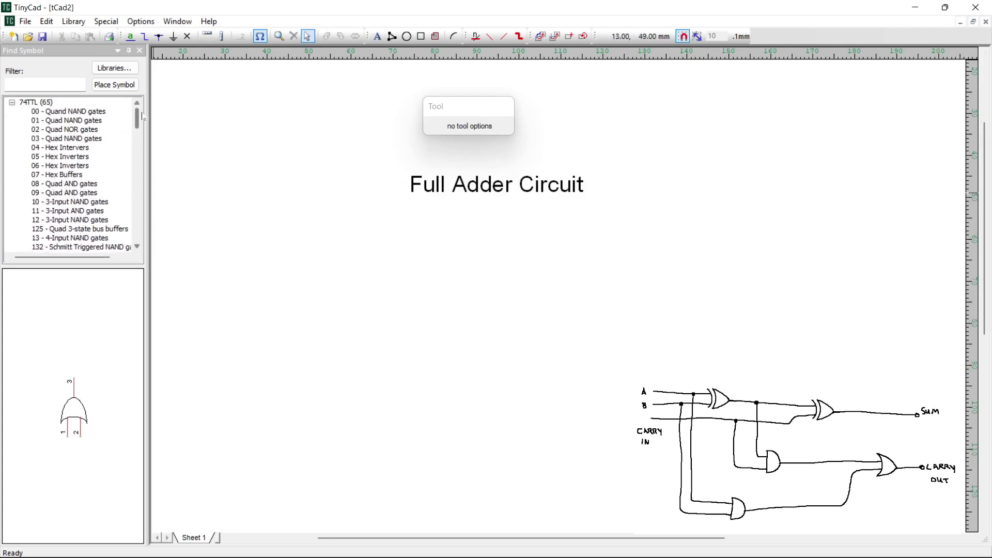
{"action": "left_click", "coordinate": [11, 103]}
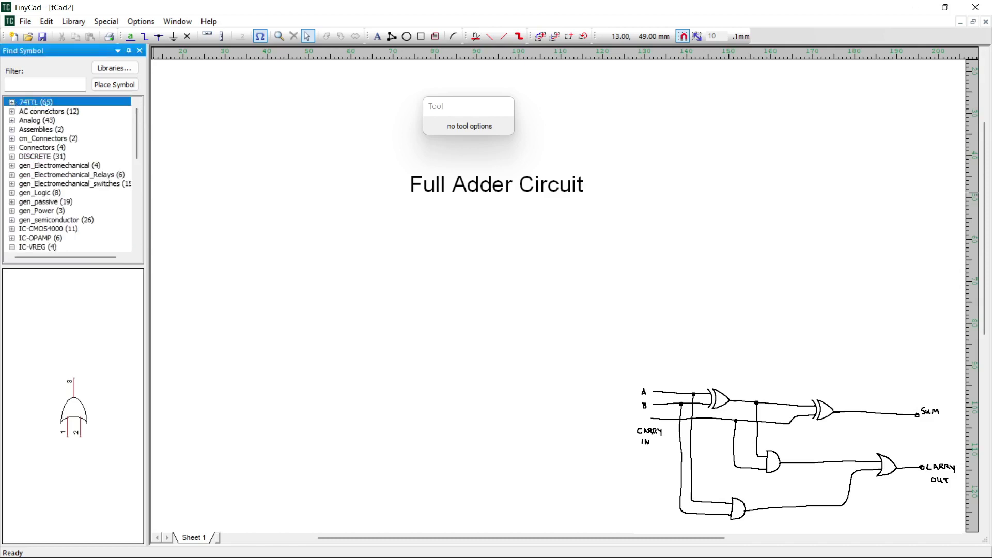
{"action": "left_click", "coordinate": [12, 103]}
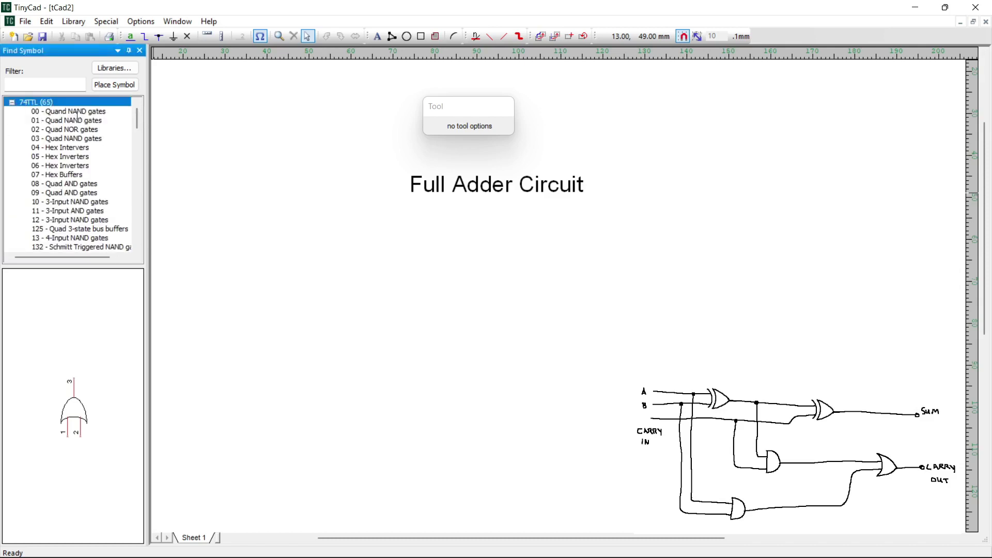
{"action": "left_click_drag", "start_coordinate": [137, 119], "coordinate": [138, 191]}
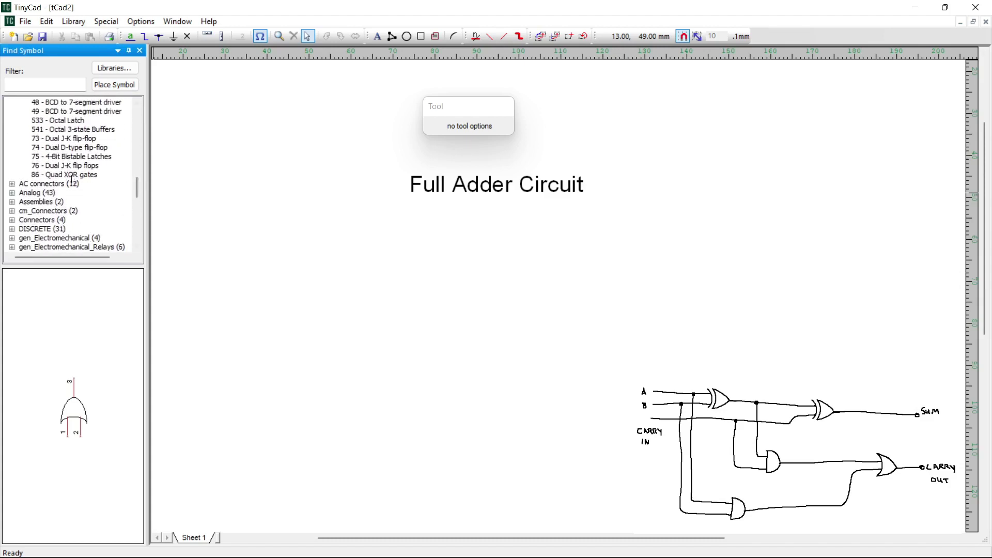
{"action": "left_click", "coordinate": [74, 175]}
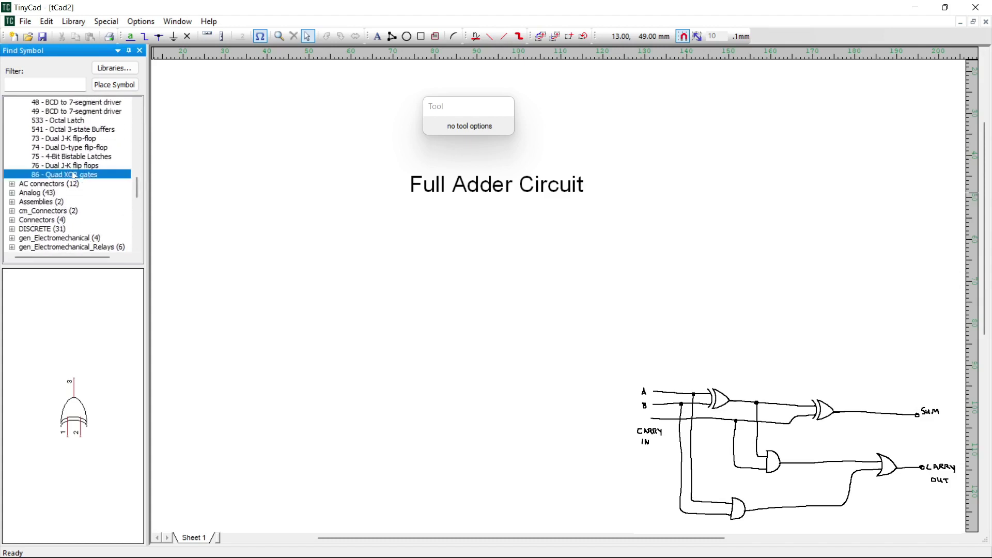
{"action": "left_click_drag", "start_coordinate": [86, 394], "coordinate": [329, 300]}
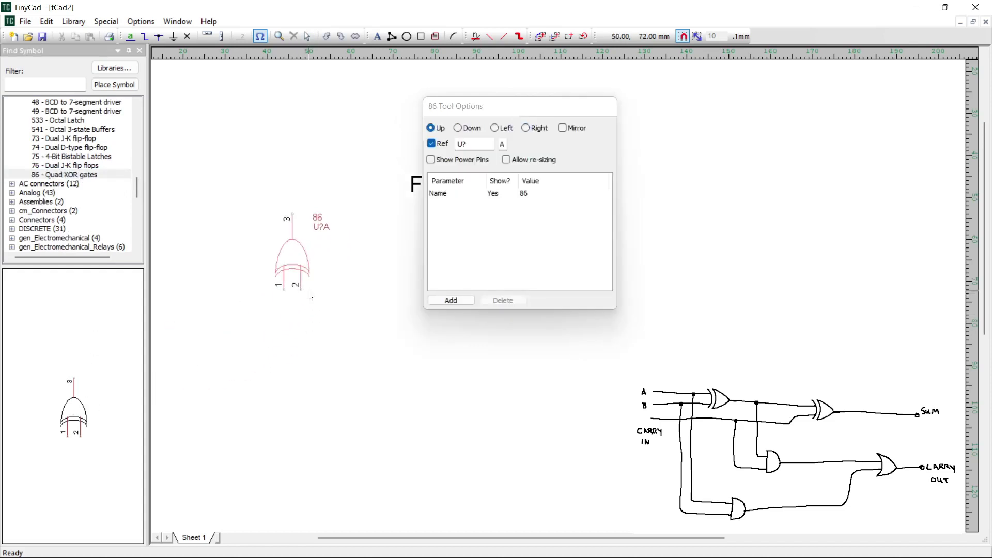
{"action": "left_click", "coordinate": [308, 297]}
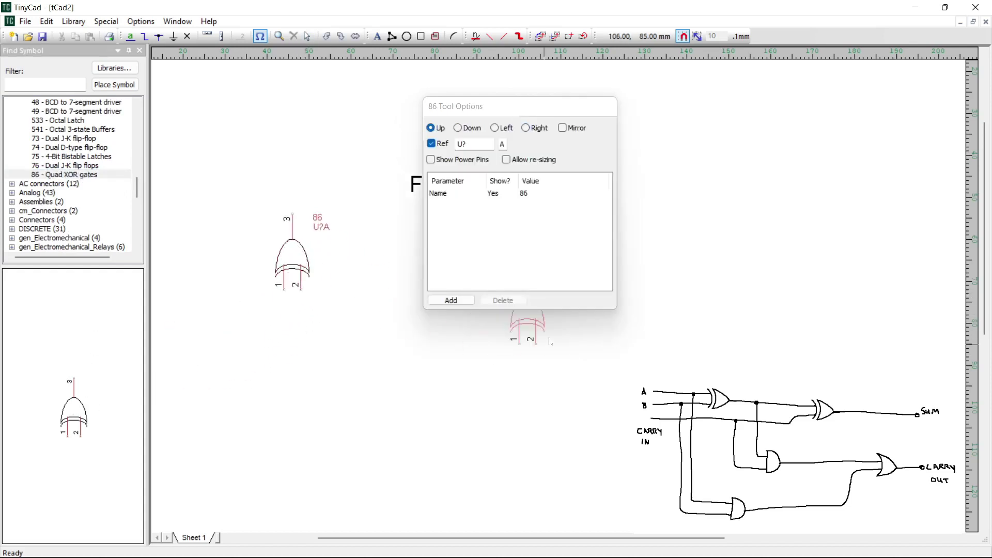
{"action": "left_click", "coordinate": [669, 288]}
{"action": "key", "text": "w"}
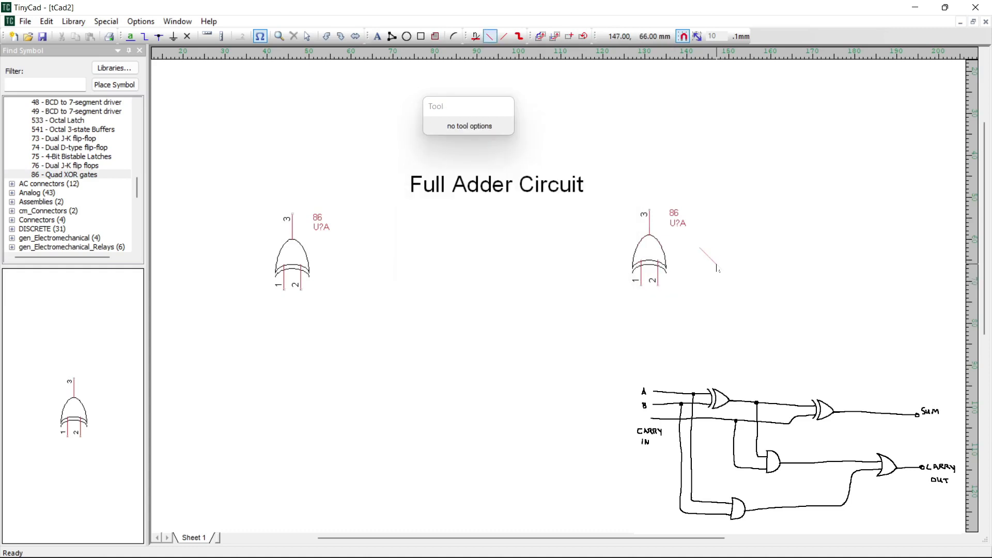
Set both XOR gates' orientation to Right in Tool Options
{"action": "left_click", "coordinate": [309, 37]}
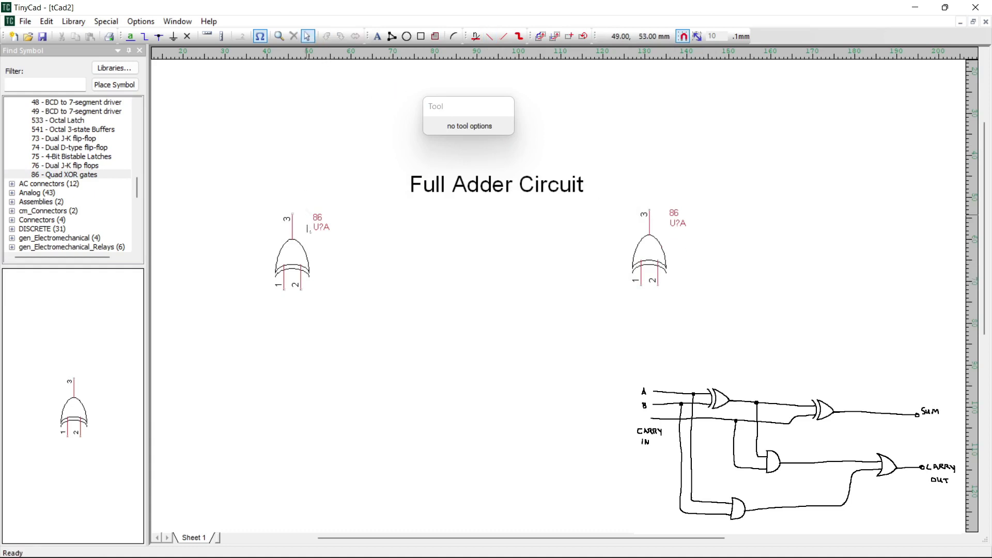
{"action": "left_click", "coordinate": [302, 247]}
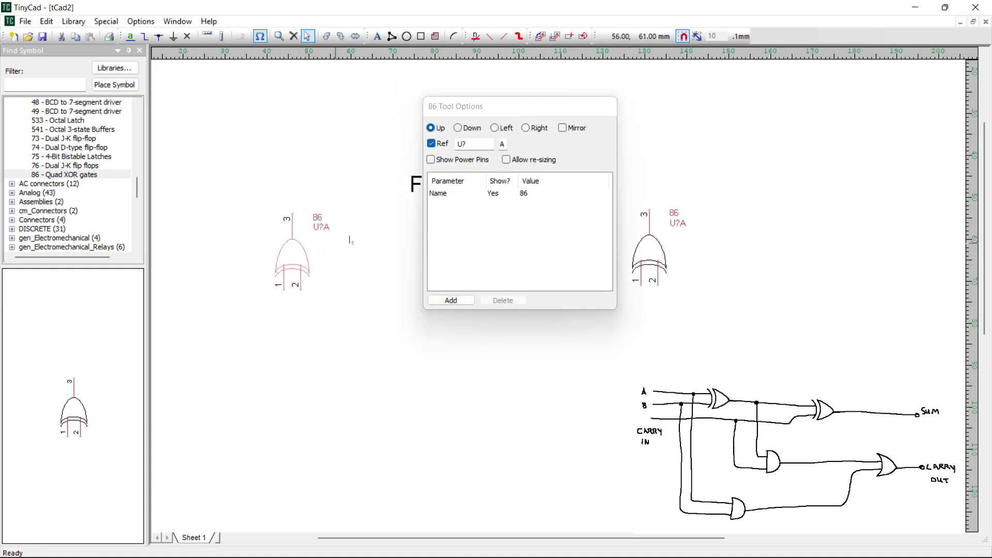
{"action": "left_click", "coordinate": [526, 128]}
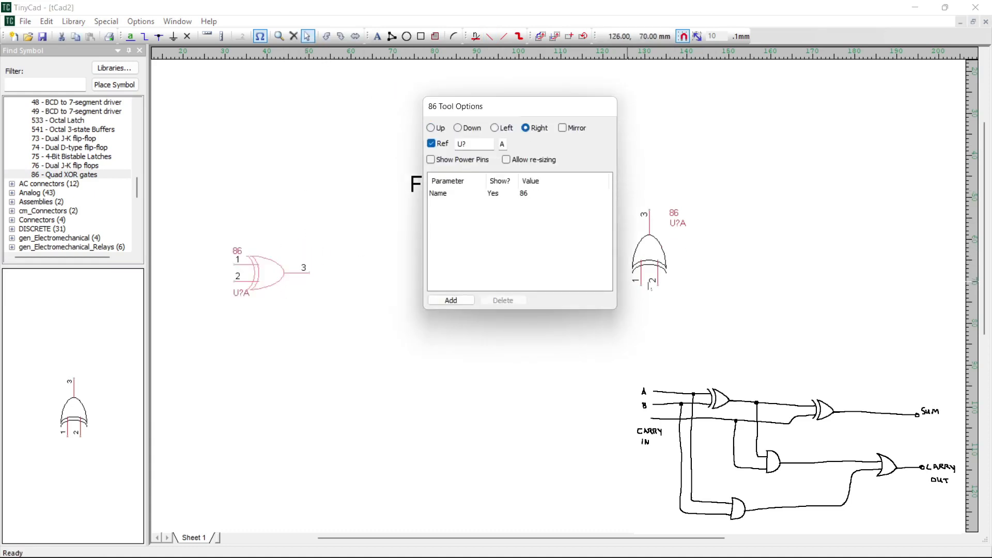
{"action": "left_click", "coordinate": [649, 259]}
{"action": "left_click", "coordinate": [526, 128]}
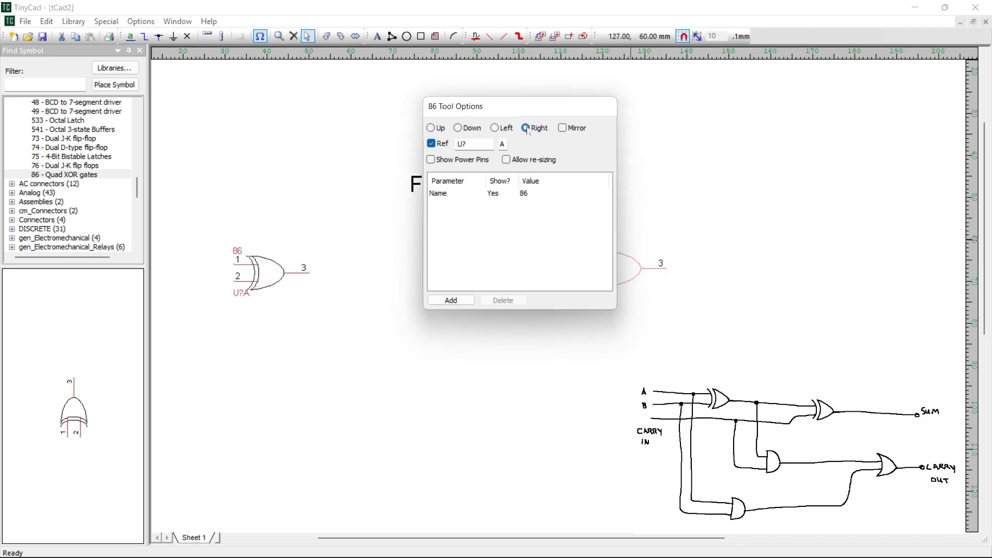
{"action": "left_click_drag", "start_coordinate": [514, 110], "coordinate": [853, 78]}
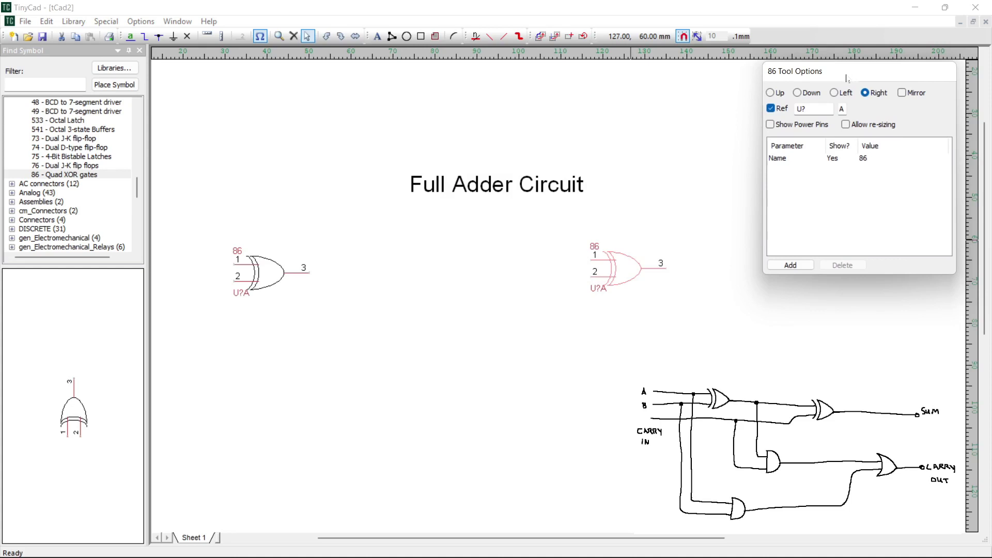
Place two 08 Quad AND gates below the left and right XOR gates
{"action": "left_click", "coordinate": [139, 191]}
{"action": "left_click_drag", "start_coordinate": [140, 191], "coordinate": [138, 129]}
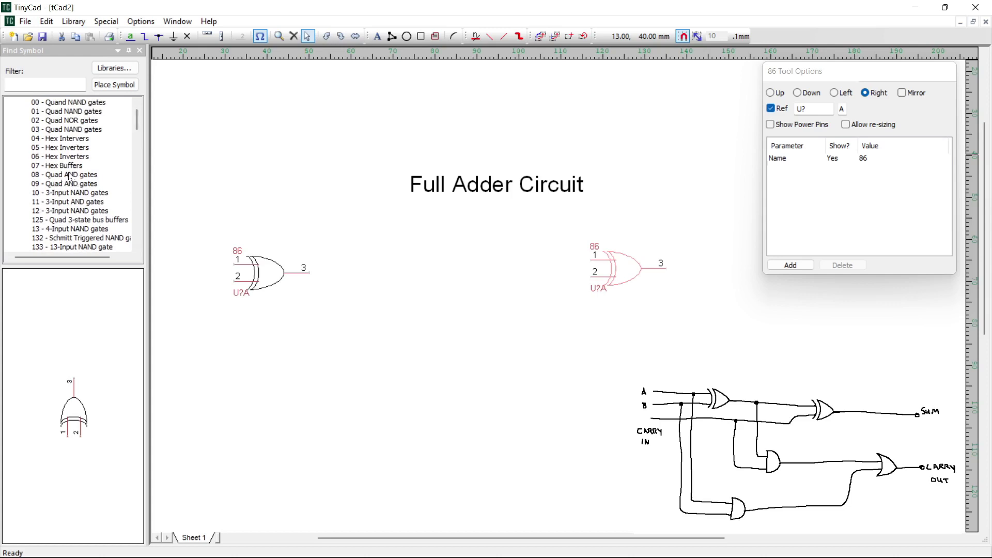
{"action": "left_click", "coordinate": [74, 175]}
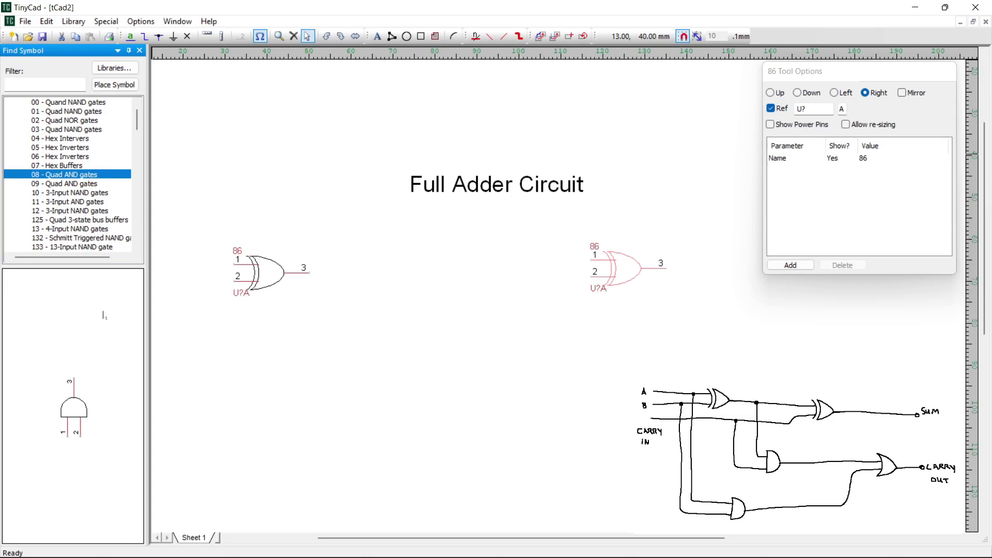
{"action": "left_click", "coordinate": [70, 412]}
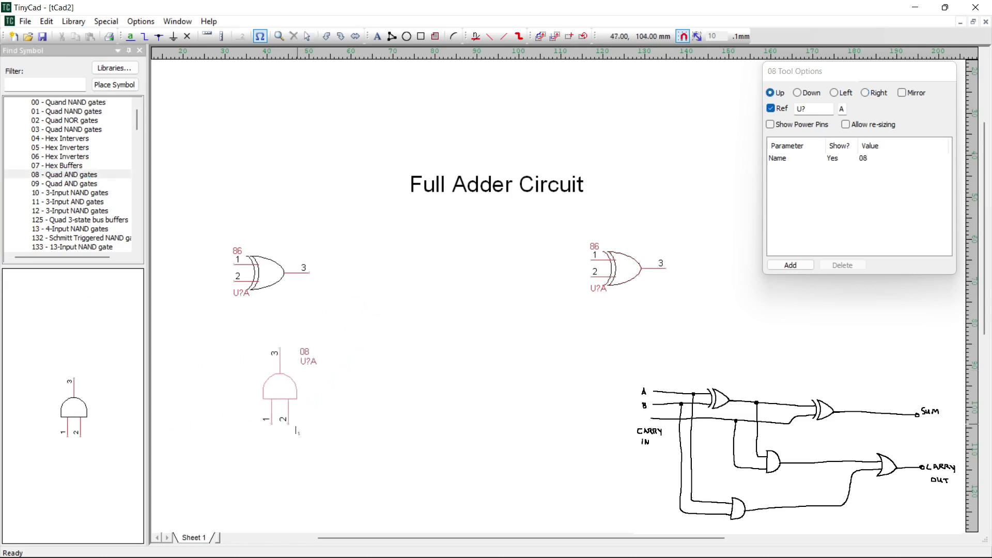
{"action": "left_click", "coordinate": [321, 431]}
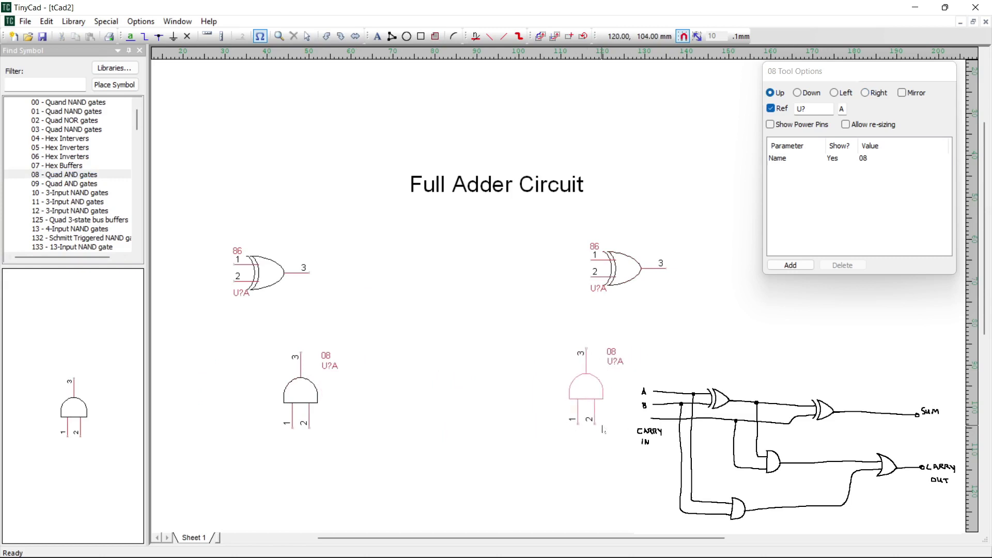
{"action": "left_click", "coordinate": [606, 426]}
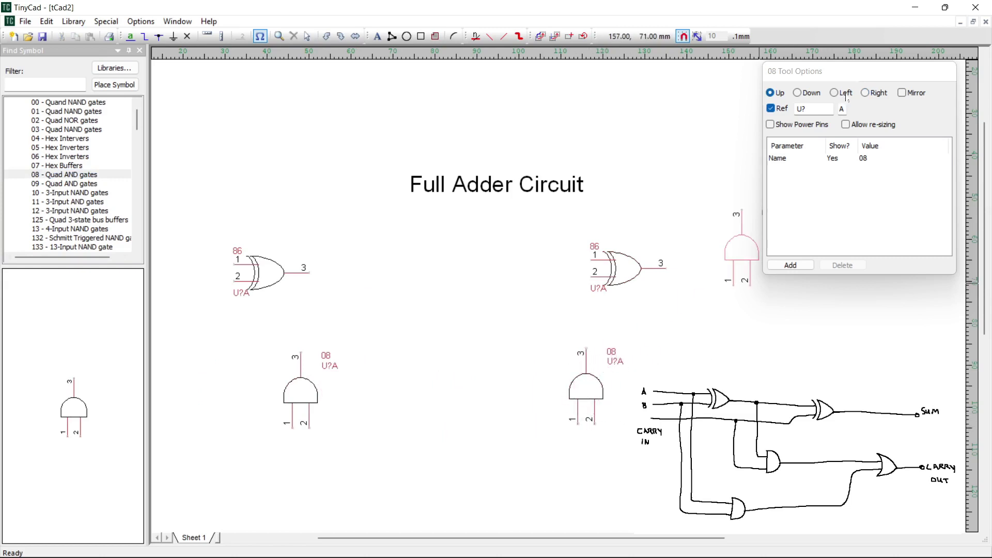
Rotate both AND gates so they face right
{"action": "left_click", "coordinate": [307, 36]}
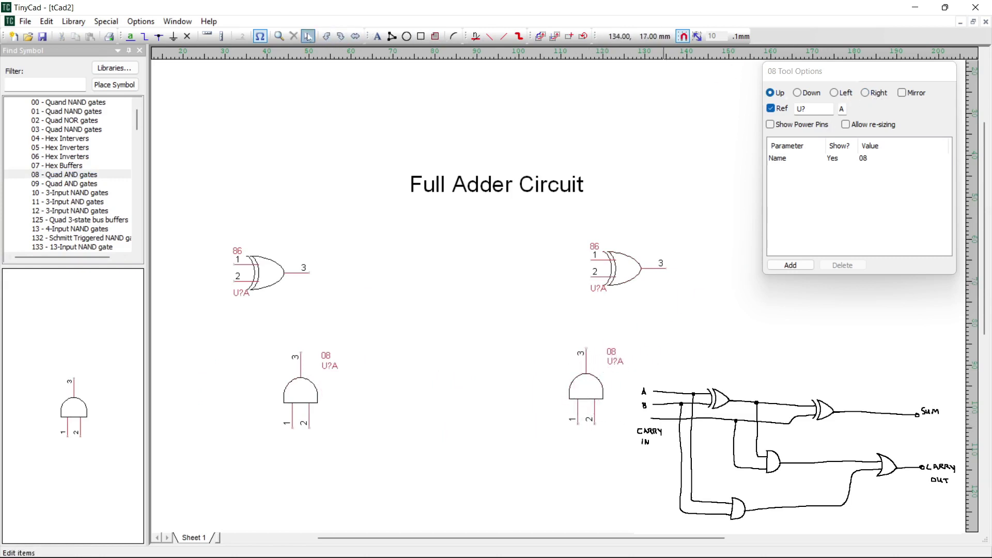
{"action": "left_click", "coordinate": [864, 92]}
{"action": "left_click", "coordinate": [588, 394]}
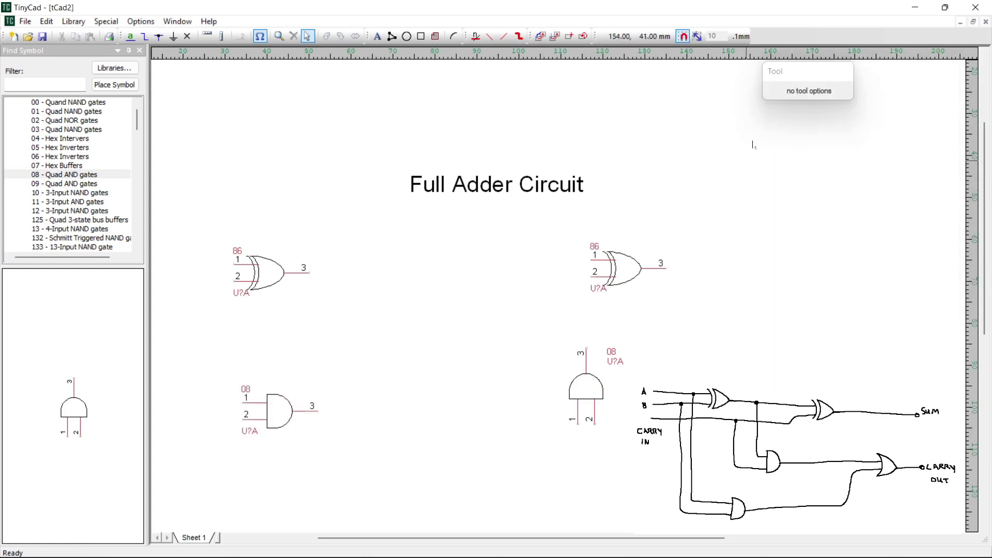
{"action": "left_click", "coordinate": [588, 380]}
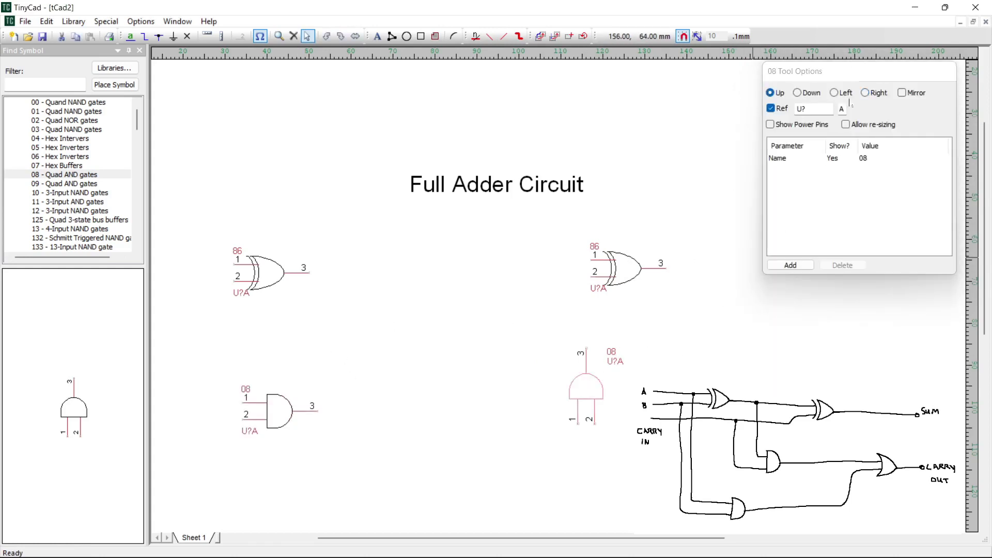
{"action": "left_click", "coordinate": [866, 94]}
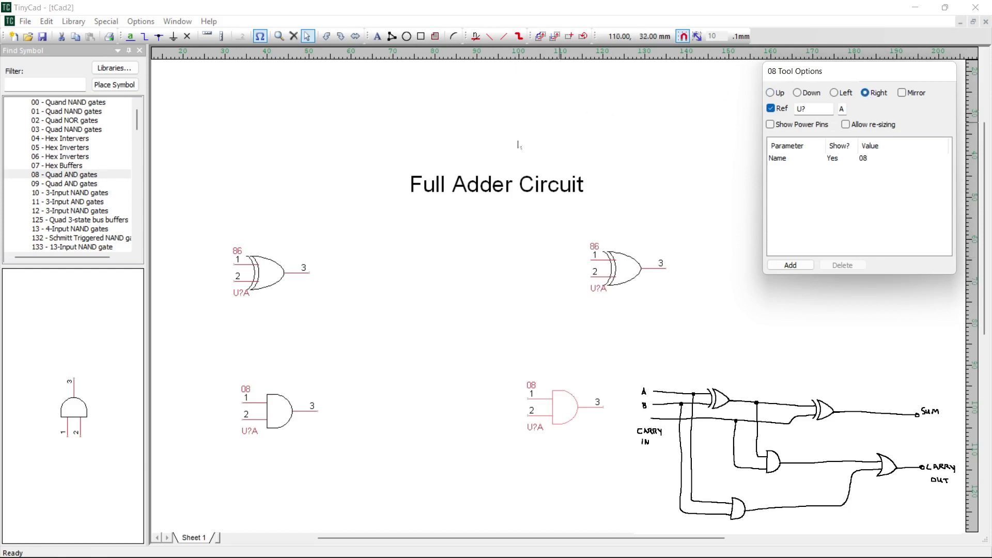
Place a '32 - Quad OR gates' symbol and drag it below the right-hand XOR gate
{"action": "left_click", "coordinate": [137, 124]}
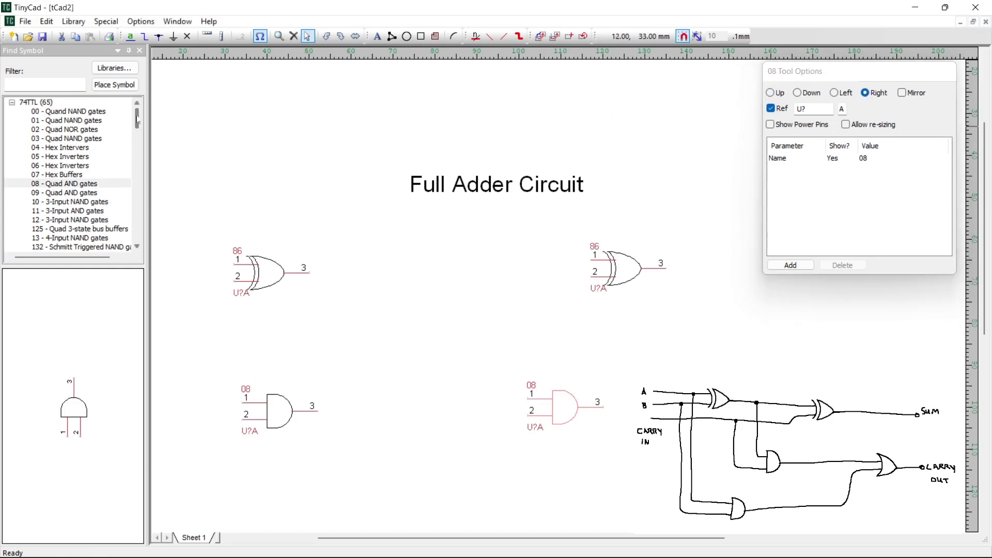
{"action": "scroll", "coordinate": [138, 126], "scroll_direction": "down", "scroll_amount": 2}
{"action": "left_click_drag", "start_coordinate": [138, 127], "coordinate": [139, 169]}
{"action": "left_click", "coordinate": [72, 157]}
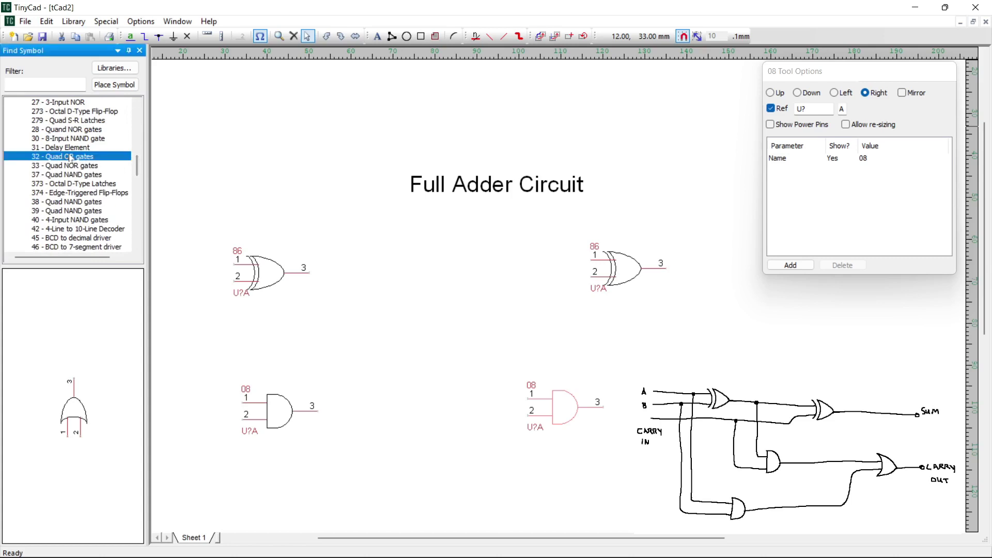
{"action": "left_click", "coordinate": [114, 85]}
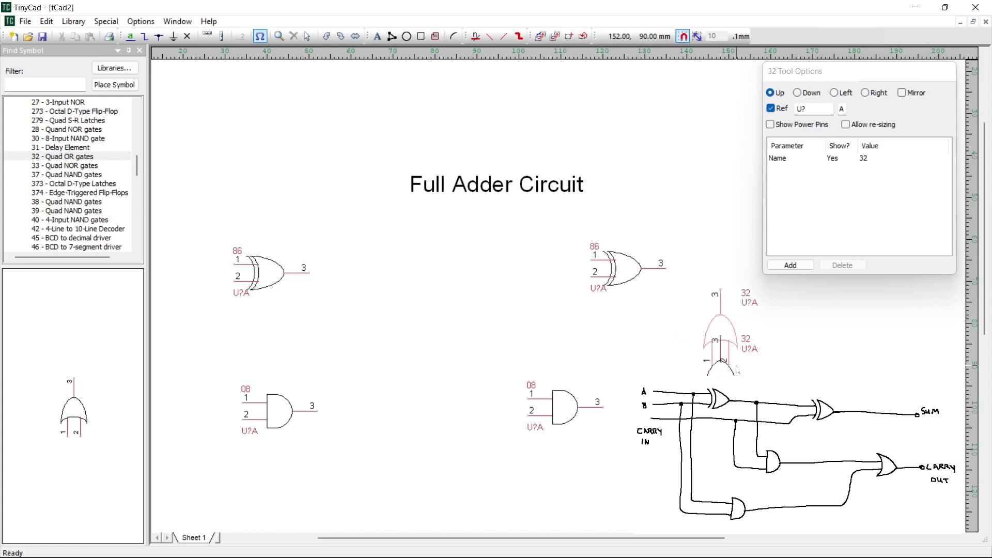
{"action": "left_click", "coordinate": [310, 37]}
{"action": "left_click_drag", "start_coordinate": [727, 323], "coordinate": [720, 302]}
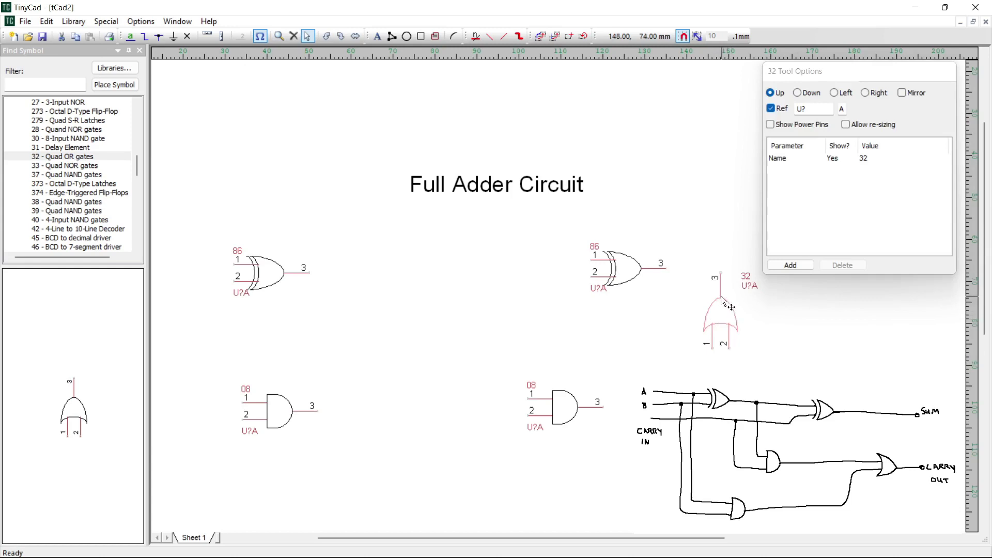
{"action": "key", "text": "w"}
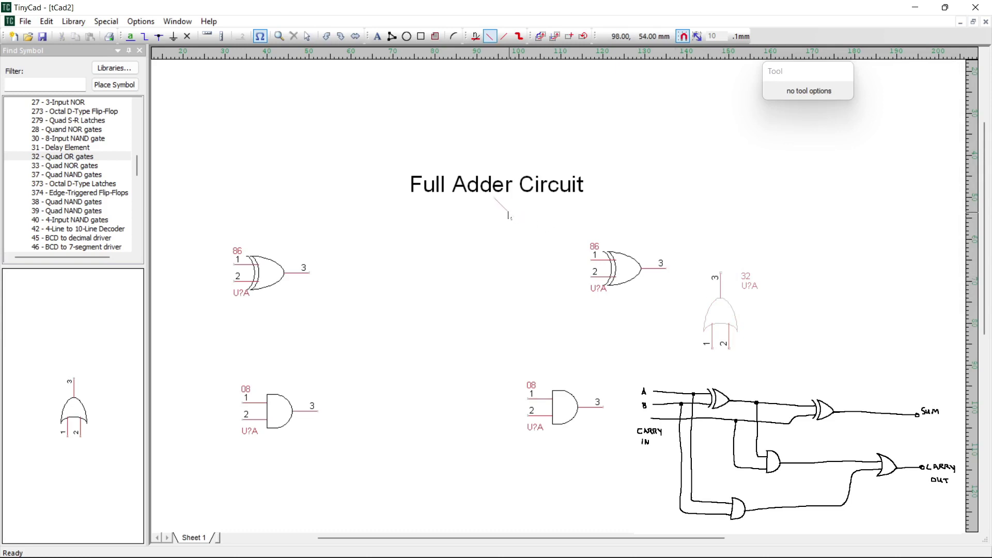
Drag the title to the top and shift the XOR and AND gates into new positions
{"action": "left_click", "coordinate": [308, 36]}
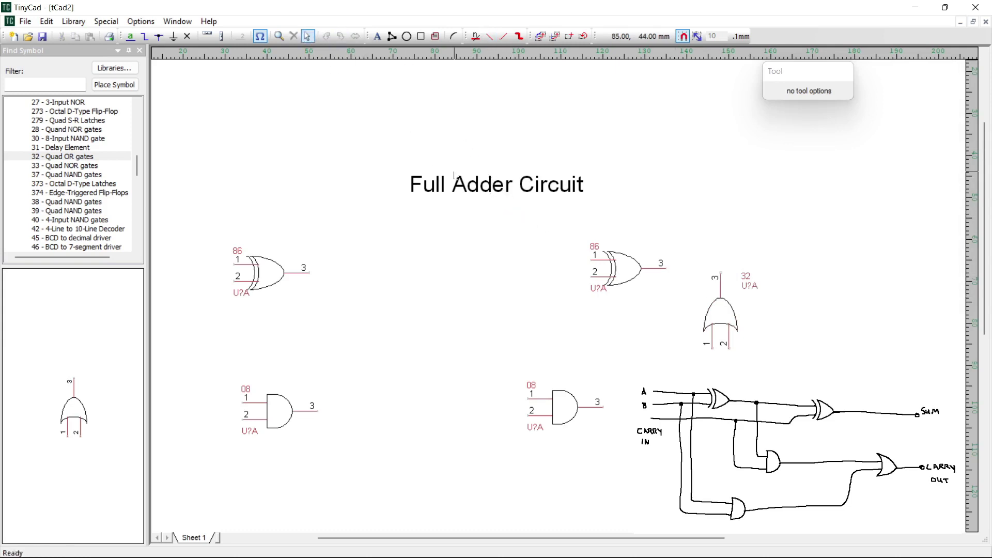
{"action": "left_click_drag", "start_coordinate": [472, 188], "coordinate": [439, 107]}
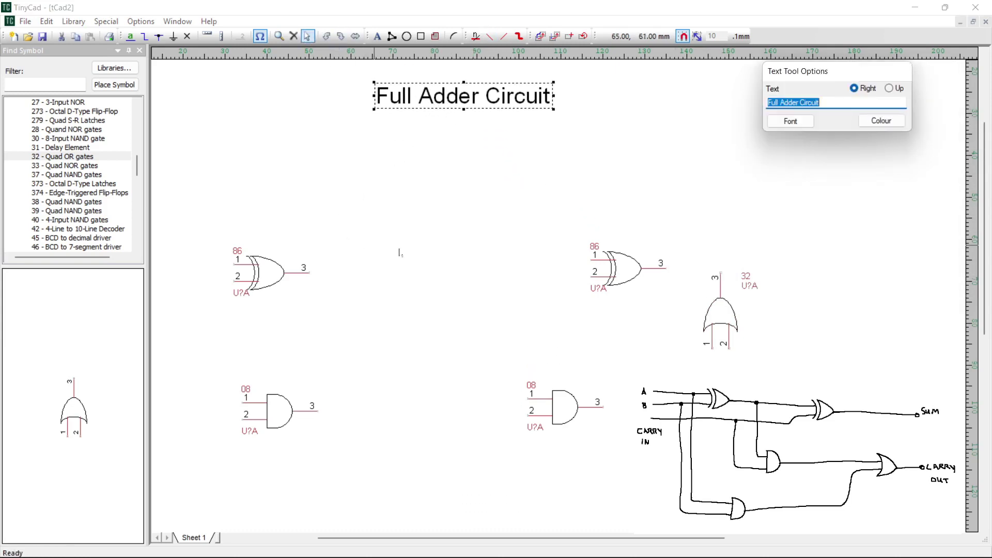
{"action": "scroll", "coordinate": [403, 253], "scroll_direction": "down", "scroll_amount": 1}
{"action": "scroll", "coordinate": [361, 223], "scroll_direction": "up", "scroll_amount": 1}
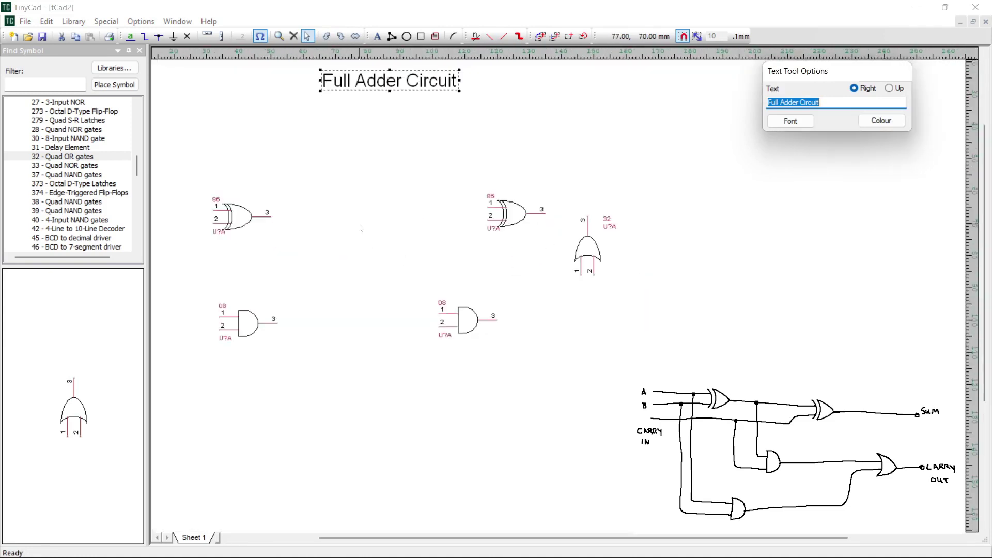
{"action": "left_click", "coordinate": [246, 208]}
{"action": "left_click_drag", "start_coordinate": [246, 208], "coordinate": [252, 150]}
{"action": "left_click", "coordinate": [246, 305]}
{"action": "left_click_drag", "start_coordinate": [246, 304], "coordinate": [250, 243]}
{"action": "left_click_drag", "start_coordinate": [509, 204], "coordinate": [506, 201]}
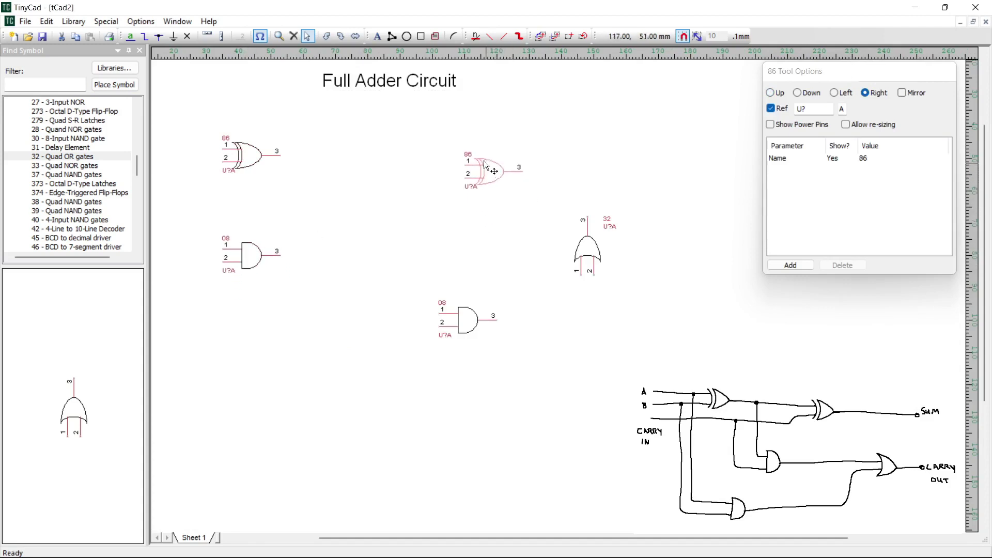
{"action": "left_click_drag", "start_coordinate": [481, 159], "coordinate": [475, 153]}
{"action": "left_click_drag", "start_coordinate": [471, 316], "coordinate": [389, 325]}
{"action": "left_click_drag", "start_coordinate": [252, 255], "coordinate": [383, 249]}
Turn the OR gate to face right
{"action": "key", "text": "w"}
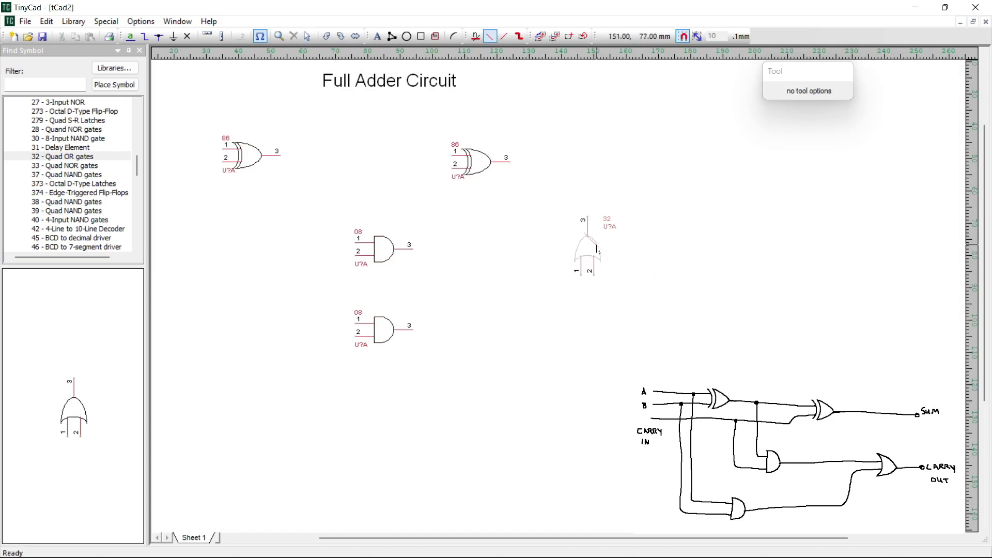
{"action": "left_click", "coordinate": [307, 36]}
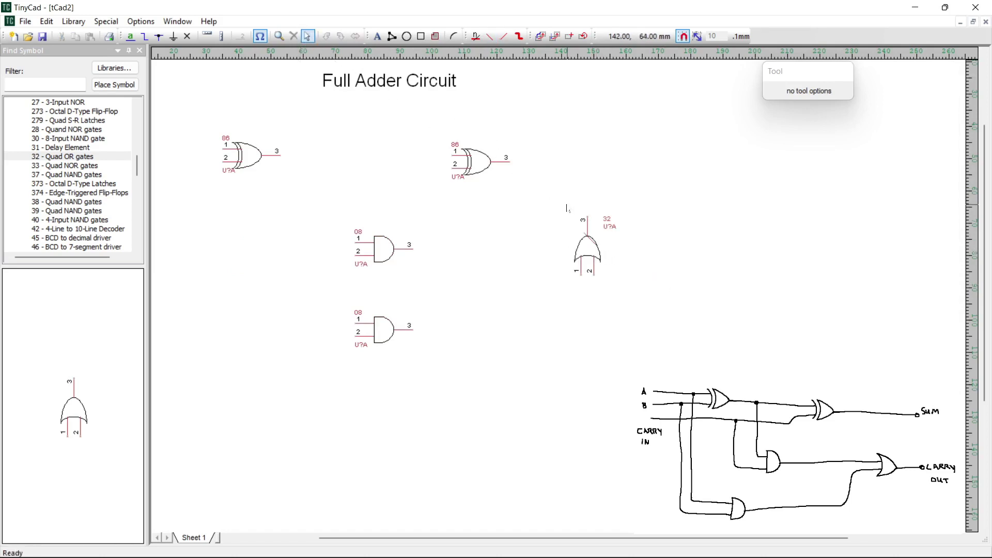
{"action": "left_click", "coordinate": [592, 238]}
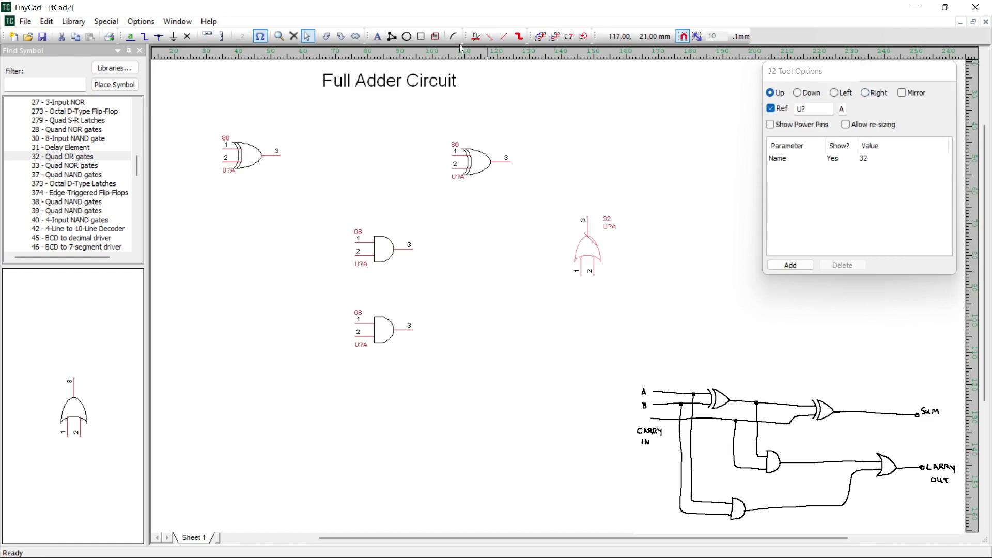
{"action": "left_click", "coordinate": [866, 94]}
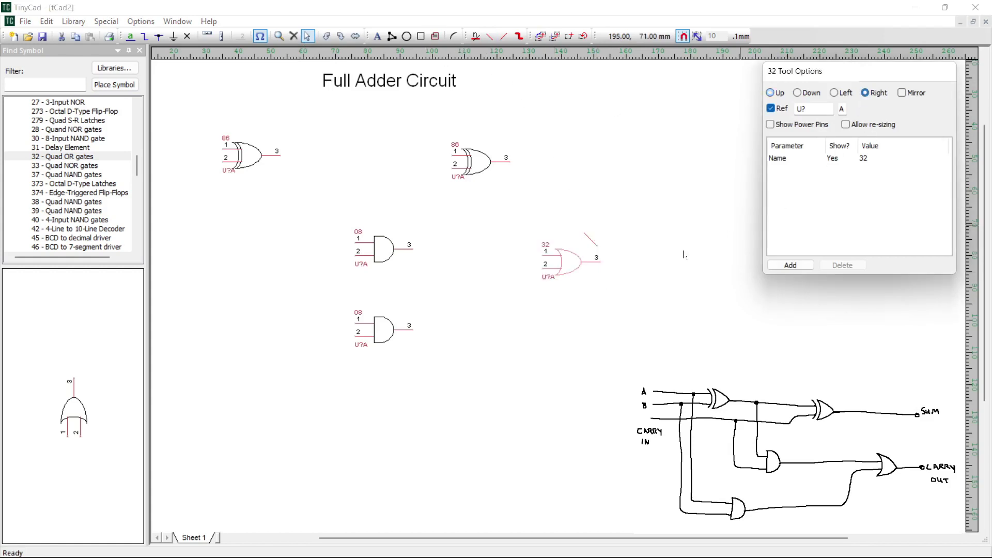
{"action": "left_click", "coordinate": [590, 240]}
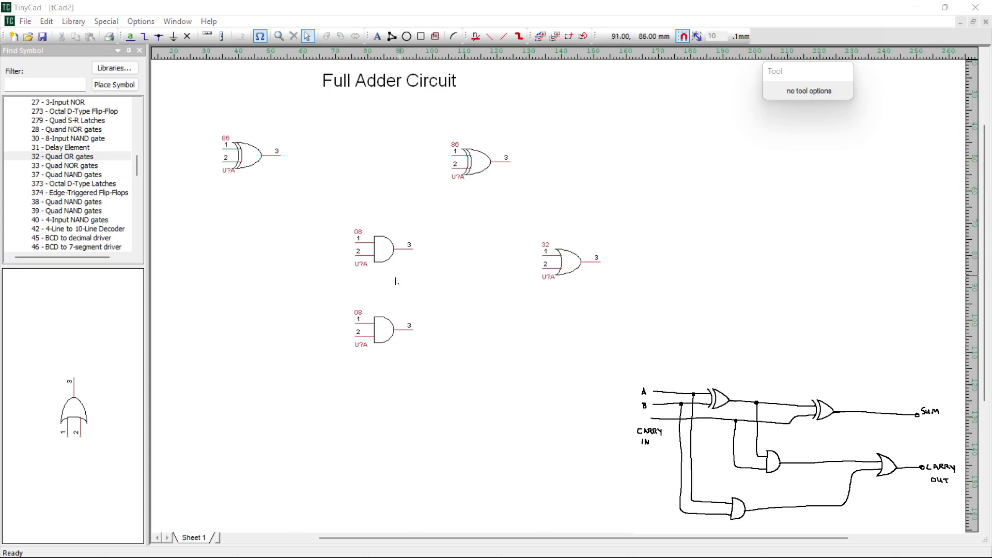
Fine-tune the AND, OR and XOR gate positions into the staggered full-adder layout
{"action": "left_click_drag", "start_coordinate": [382, 262], "coordinate": [451, 277]}
{"action": "left_click_drag", "start_coordinate": [391, 344], "coordinate": [456, 341]}
{"action": "left_click_drag", "start_coordinate": [565, 271], "coordinate": [557, 309]}
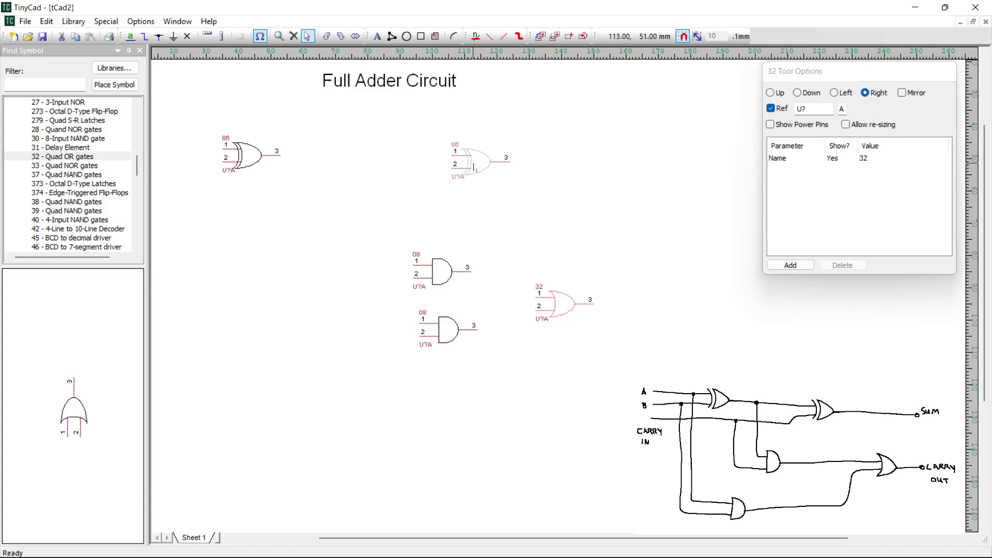
{"action": "left_click_drag", "start_coordinate": [478, 168], "coordinate": [366, 213]}
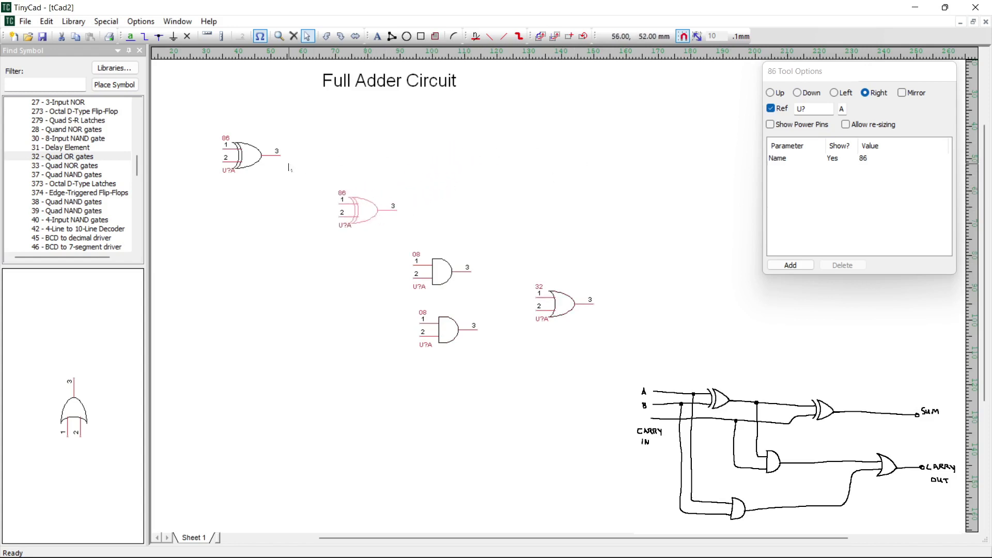
{"action": "left_click_drag", "start_coordinate": [264, 165], "coordinate": [306, 166]}
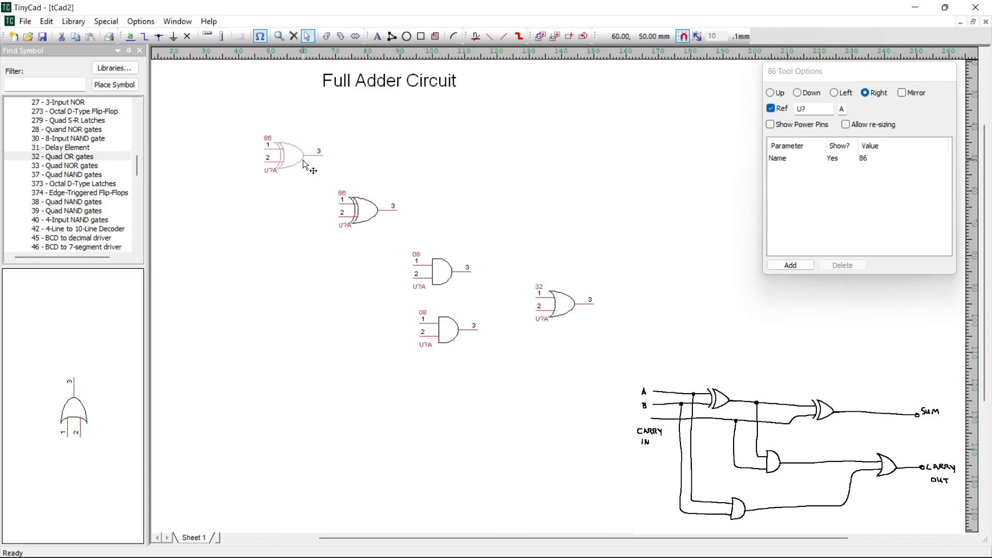
{"action": "key", "text": "w"}
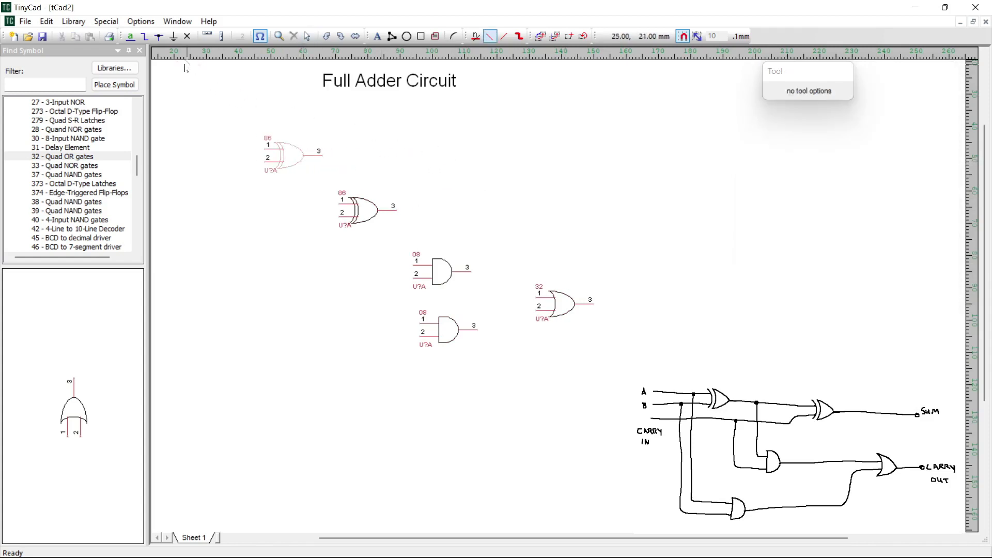
Wire the first XOR's pin 3 to the second XOR's pin 1, and draw input wires left from pins 1 and 2
{"action": "left_click", "coordinate": [144, 37]}
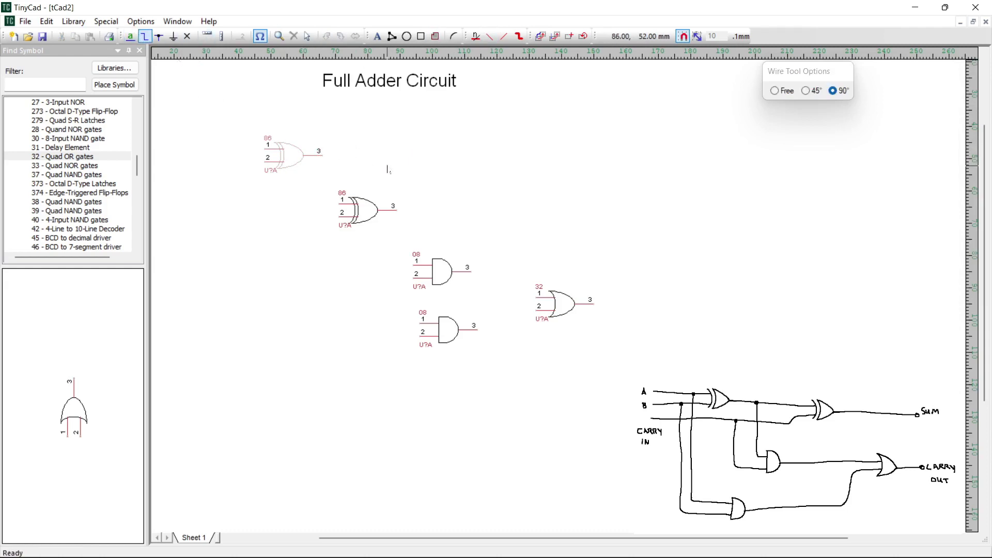
{"action": "left_click", "coordinate": [323, 155]}
{"action": "left_click", "coordinate": [338, 204]}
{"action": "left_click", "coordinate": [264, 150]}
{"action": "key", "text": "Escape"}
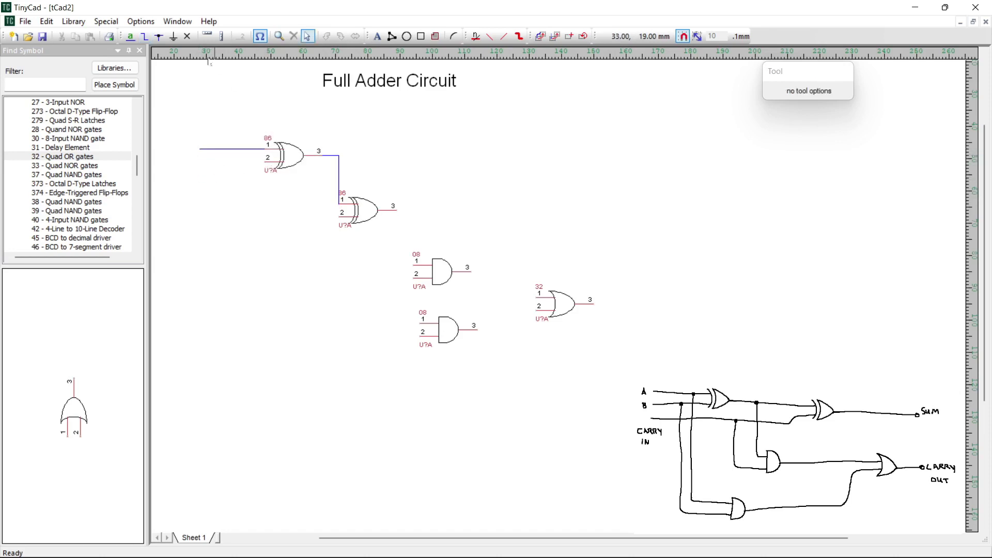
{"action": "left_click", "coordinate": [145, 37]}
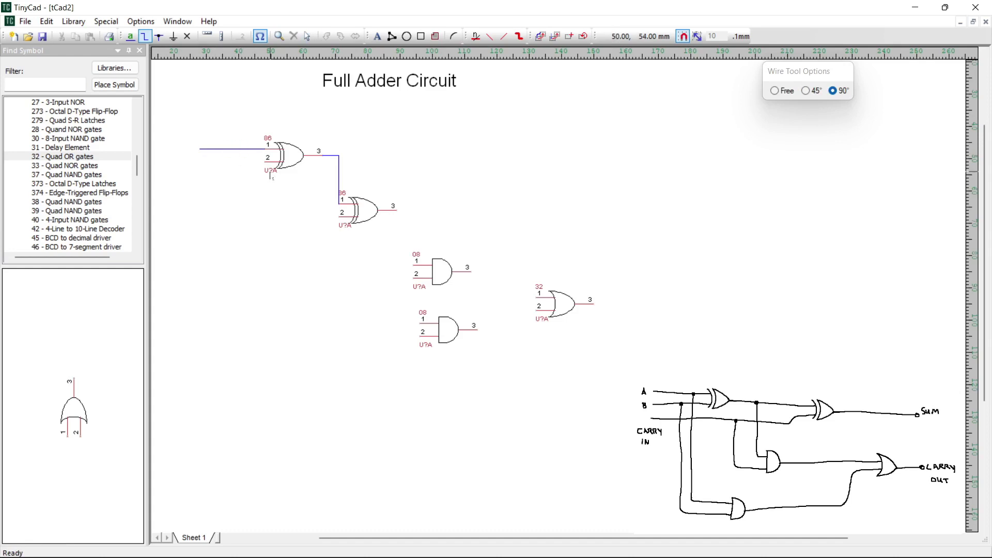
{"action": "left_click", "coordinate": [201, 164]}
{"action": "key", "text": "Escape"}
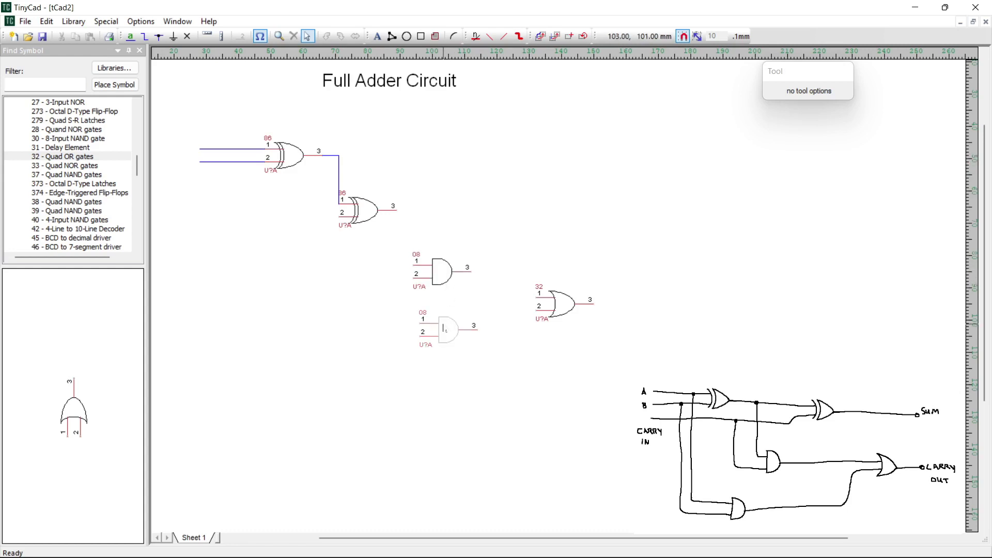
Nudge the lower AND gate left, then wire the upper and lower AND outputs to OR pins 1 and 2
{"action": "left_click_drag", "start_coordinate": [445, 319], "coordinate": [439, 319]}
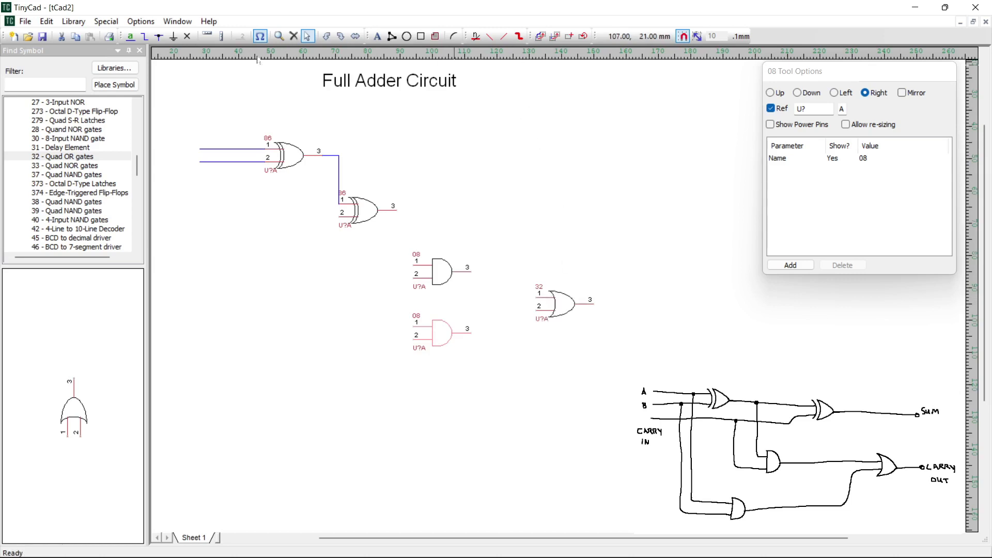
{"action": "left_click", "coordinate": [144, 36]}
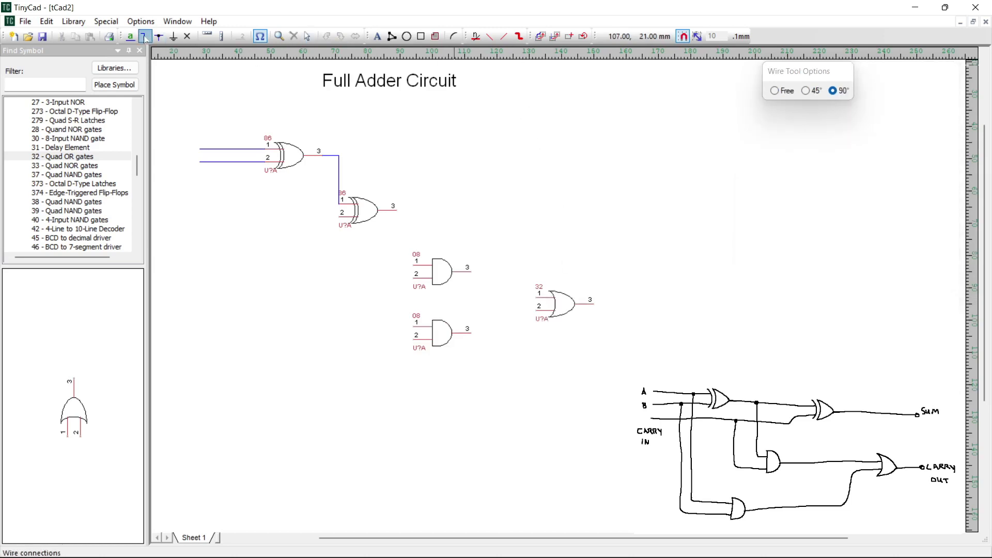
{"action": "left_click", "coordinate": [472, 272]}
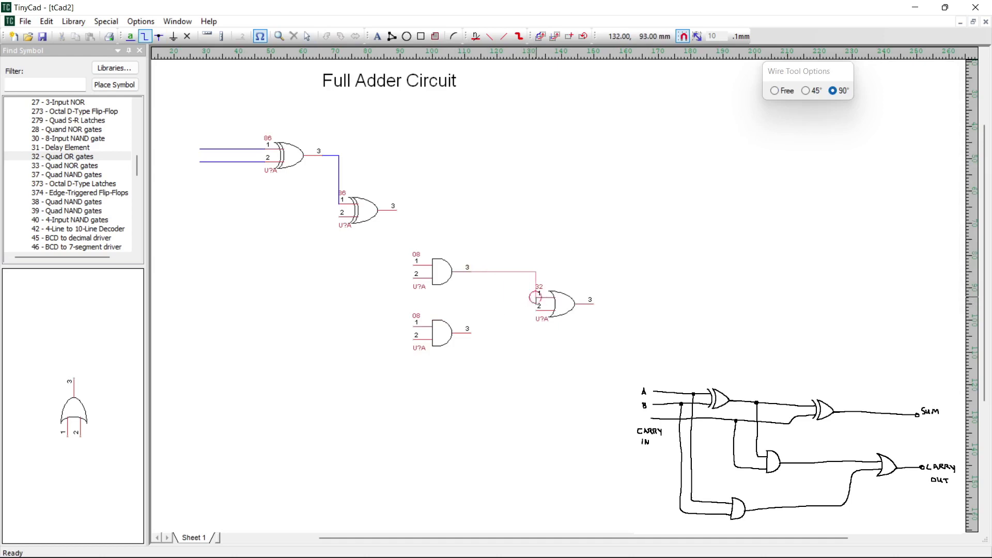
{"action": "left_click", "coordinate": [536, 298]}
{"action": "left_click", "coordinate": [472, 334]}
{"action": "left_click", "coordinate": [536, 310]}
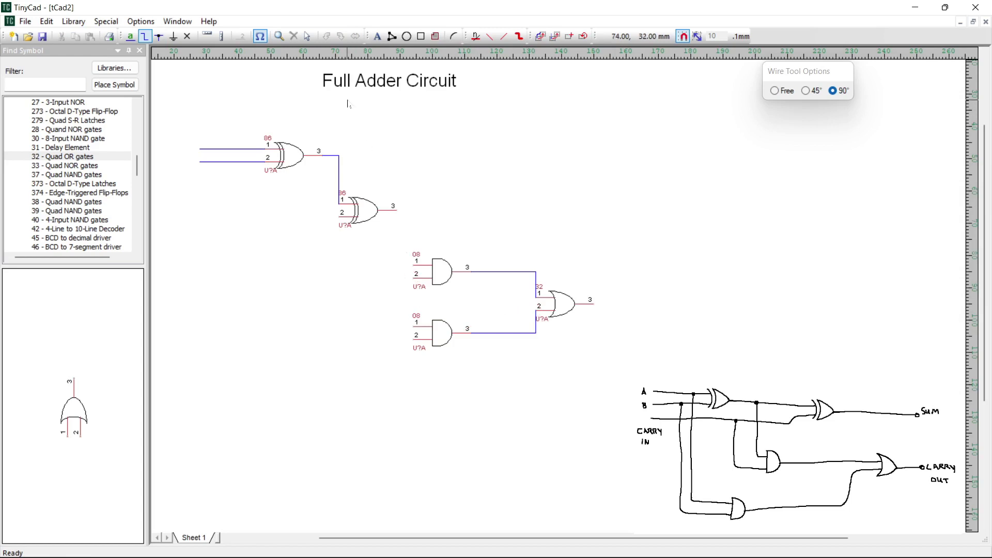
{"action": "key", "text": "l"}
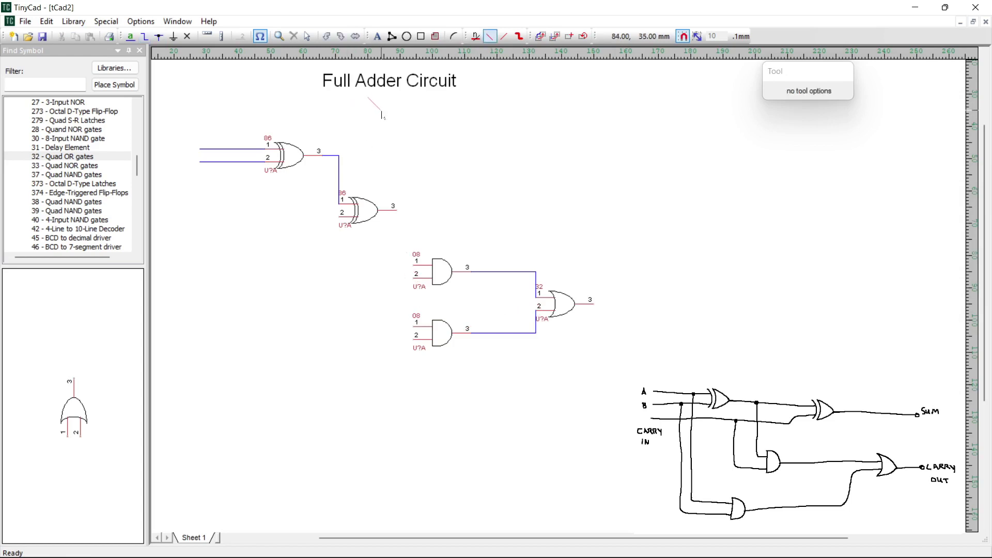
Draw output wires running right from the second XOR's pin 3 and the OR gate's pin 3
{"action": "left_click", "coordinate": [144, 35]}
{"action": "left_click", "coordinate": [401, 214]}
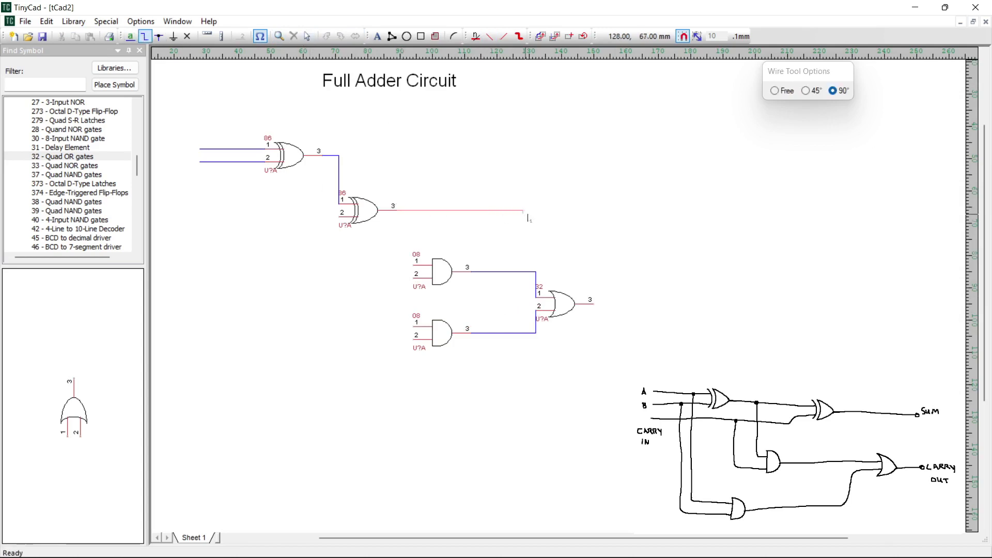
{"action": "left_click", "coordinate": [630, 213]}
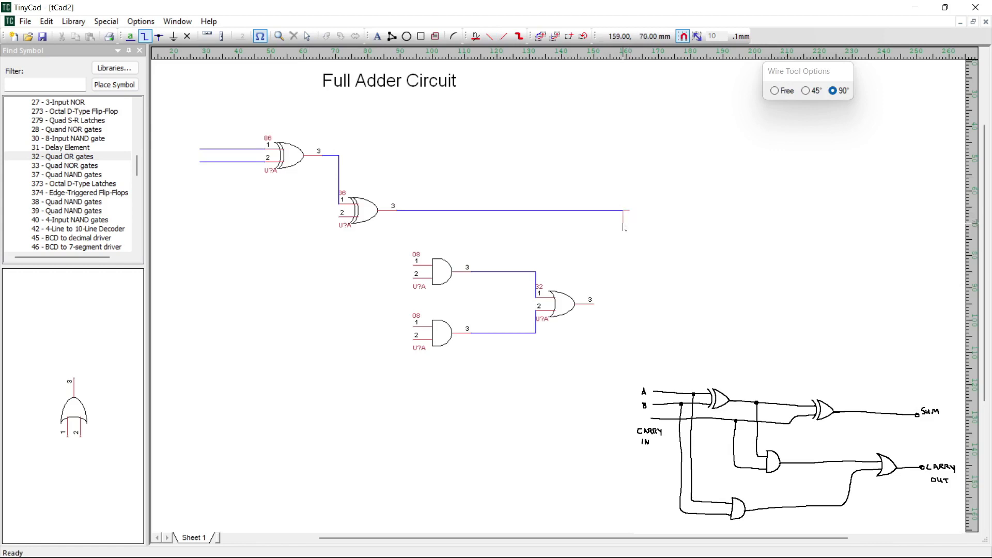
{"action": "key", "text": "Escape"}
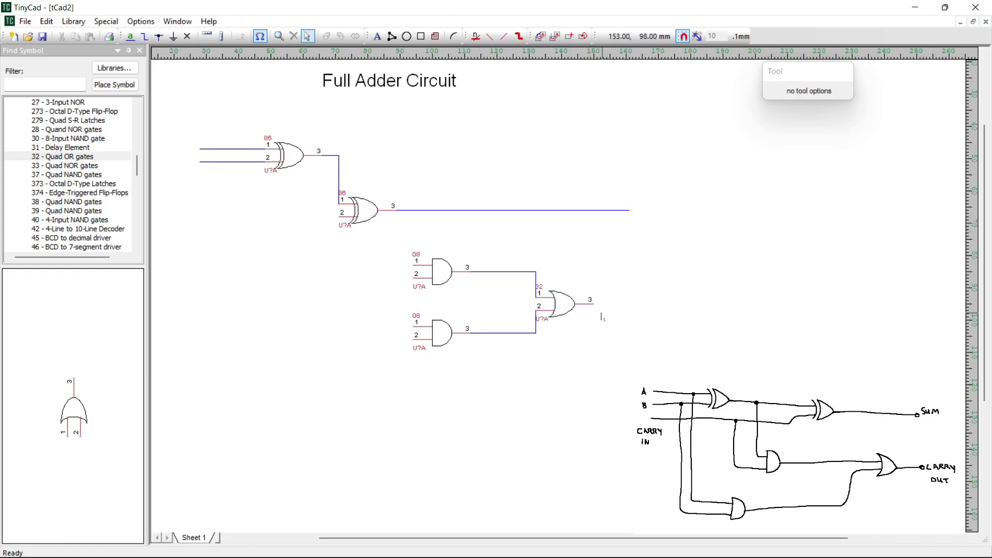
{"action": "left_click", "coordinate": [145, 36]}
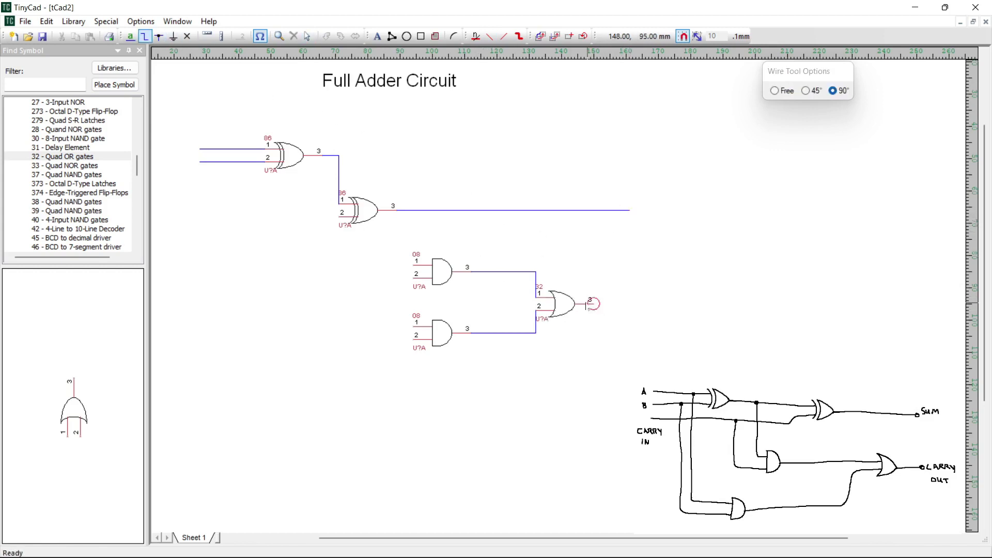
{"action": "left_click", "coordinate": [589, 305]}
{"action": "left_click", "coordinate": [628, 306]}
{"action": "key", "text": "Escape"}
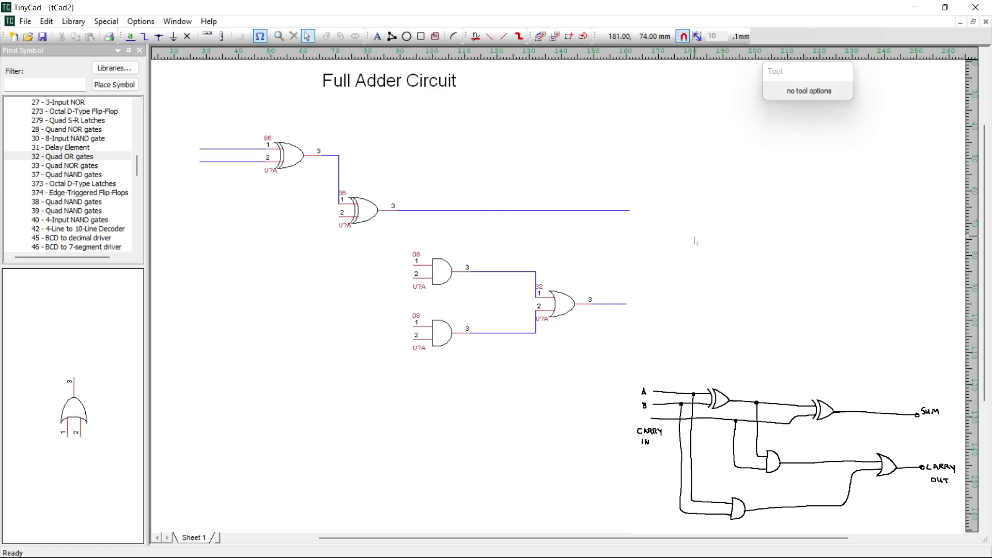
{"action": "key", "text": "w"}
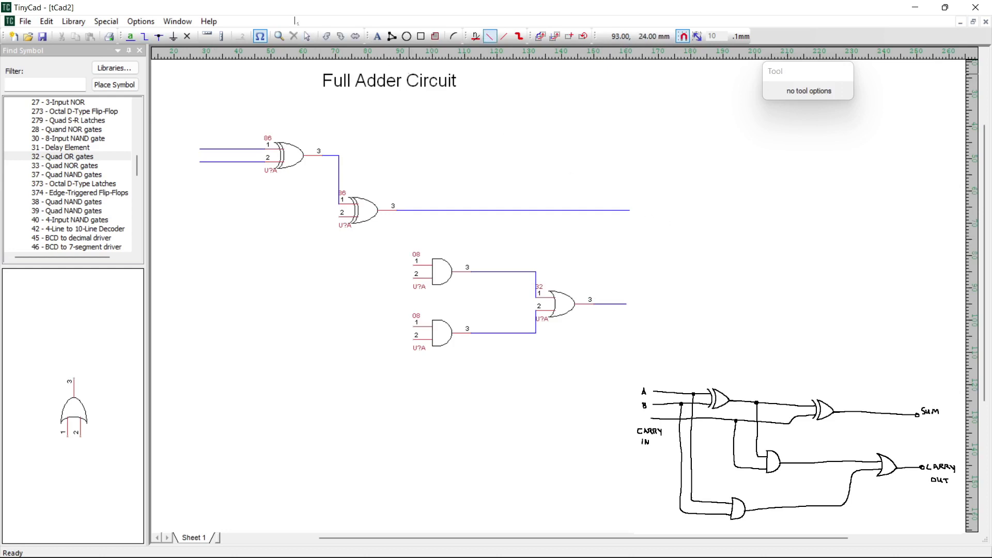
Wire the lower AND inputs to the A and B lines, and the upper AND inputs to the XOR signals
{"action": "left_click", "coordinate": [146, 39]}
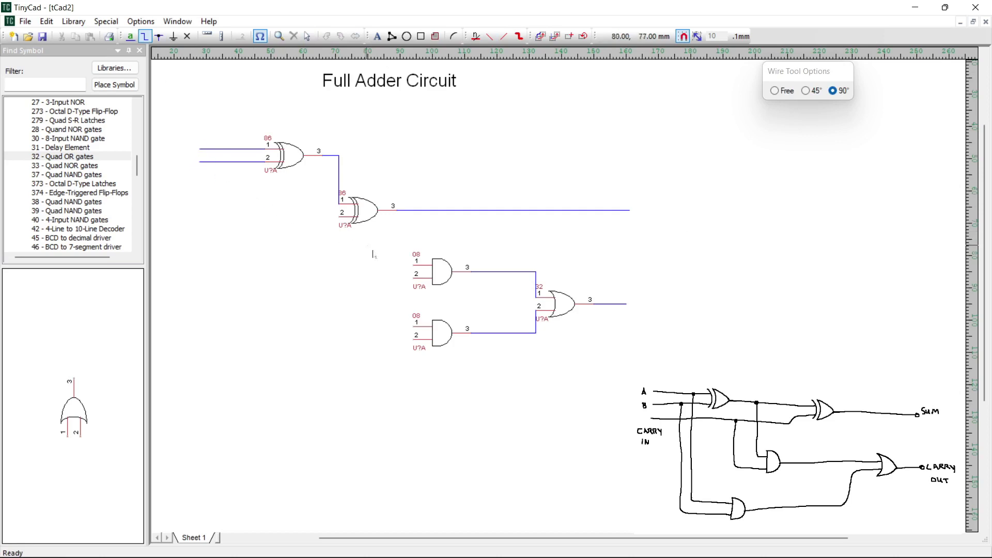
{"action": "left_click", "coordinate": [414, 326]}
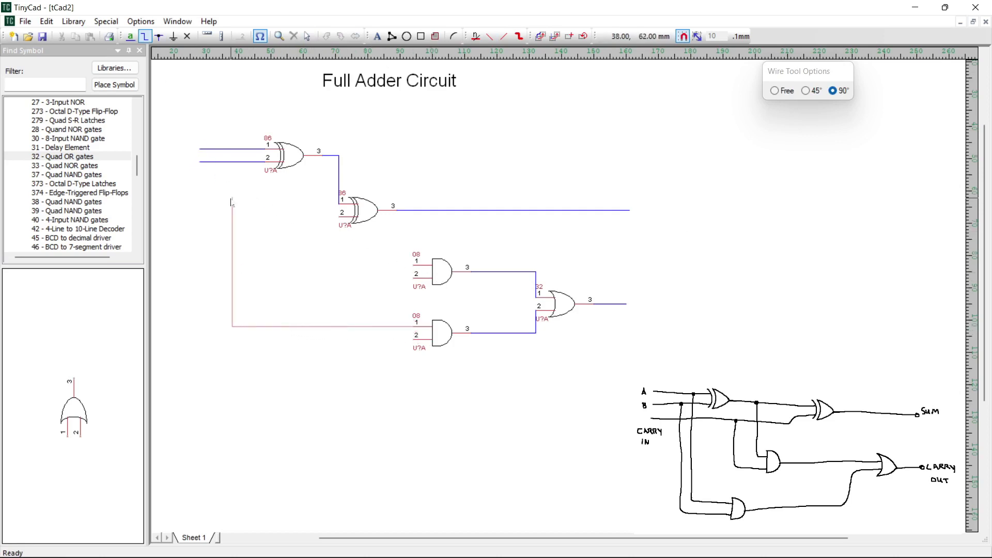
{"action": "left_click", "coordinate": [252, 162]}
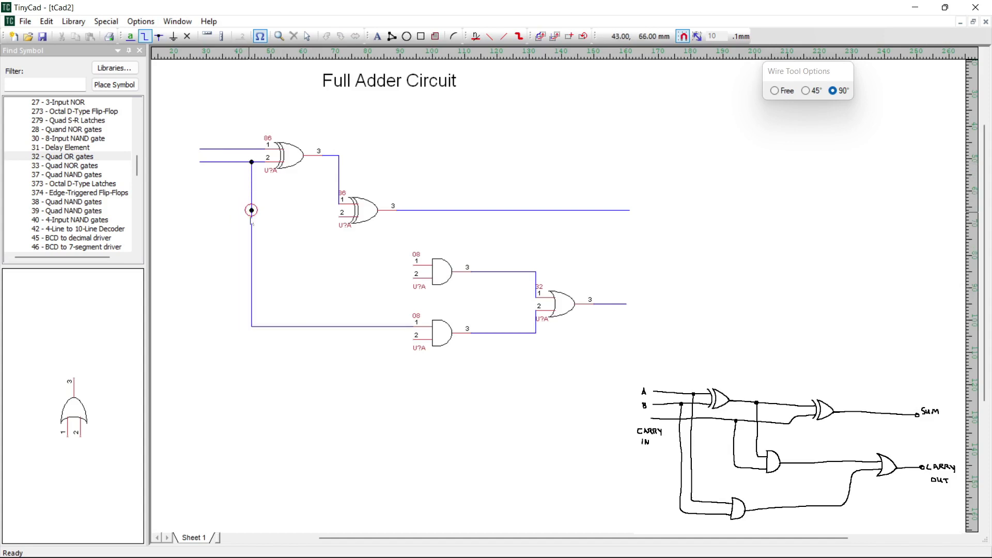
{"action": "left_click", "coordinate": [413, 340]}
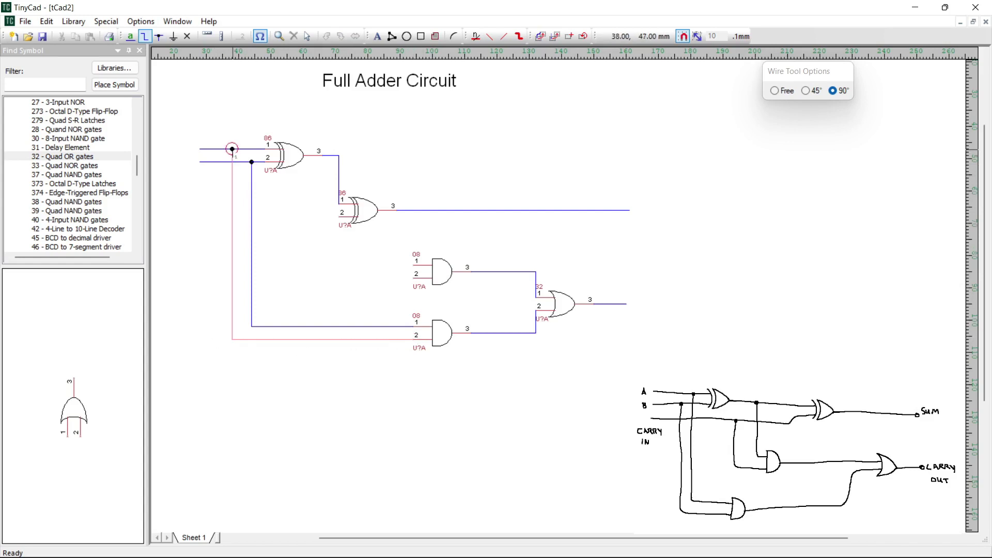
{"action": "left_click", "coordinate": [233, 151]}
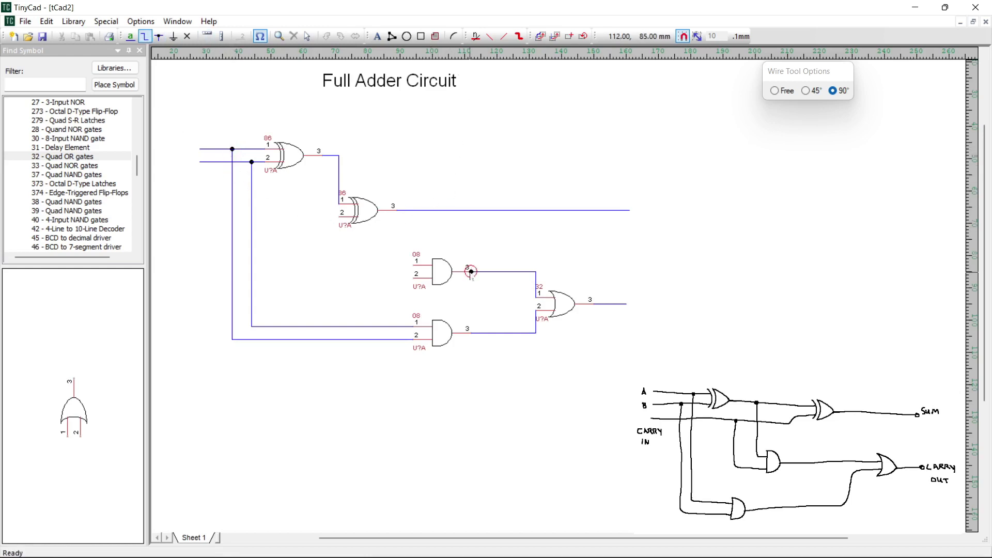
{"action": "left_click", "coordinate": [415, 268]}
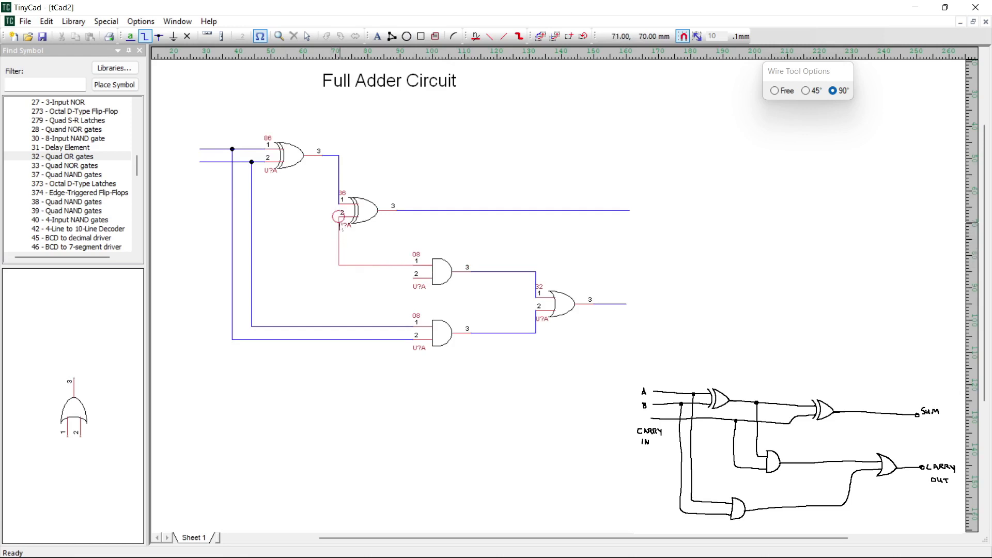
{"action": "left_click", "coordinate": [338, 217]}
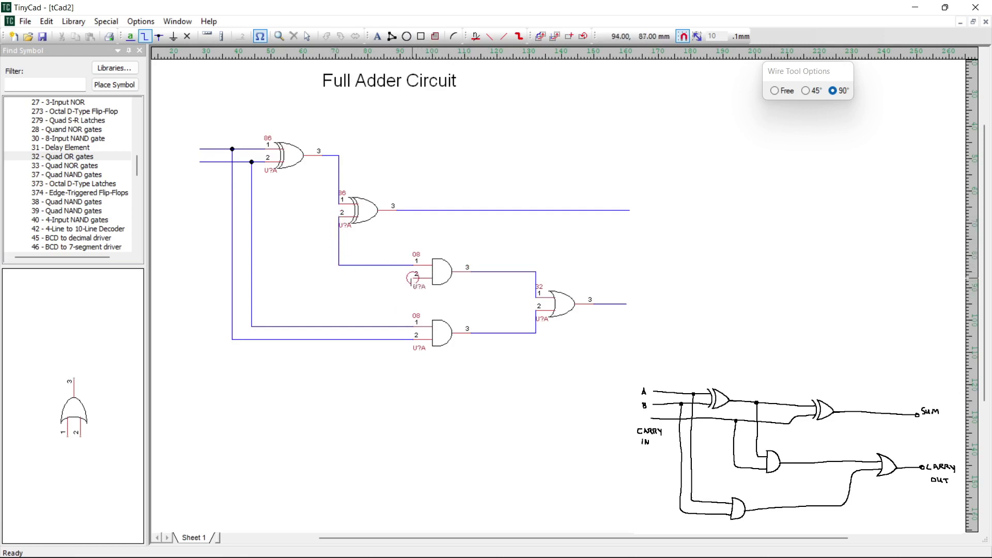
{"action": "left_click", "coordinate": [415, 280]}
{"action": "left_click", "coordinate": [322, 155]}
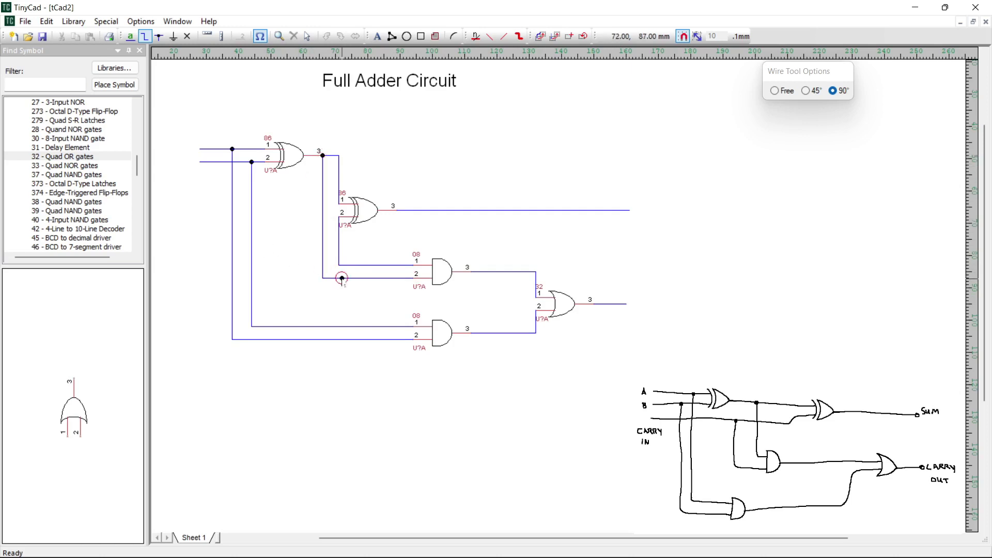
{"action": "key", "text": "l"}
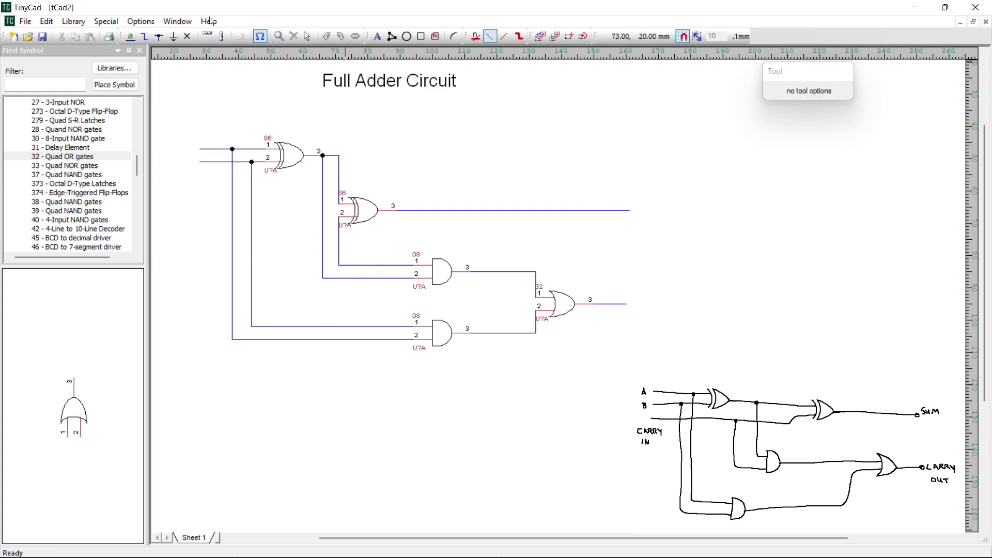
Draw a carry-in wire leading left from the second XOR gate's pin 2
{"action": "left_click", "coordinate": [145, 36]}
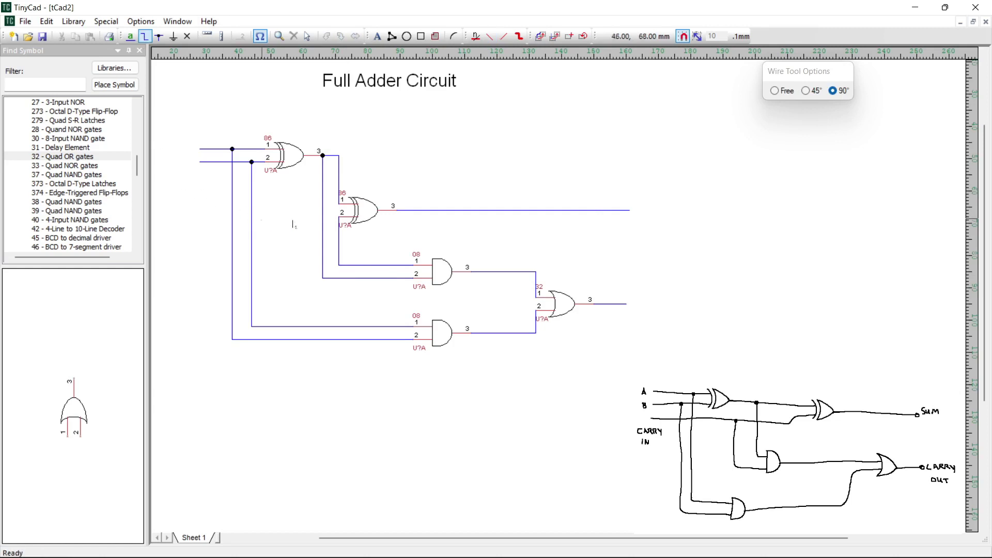
{"action": "left_click", "coordinate": [338, 217]}
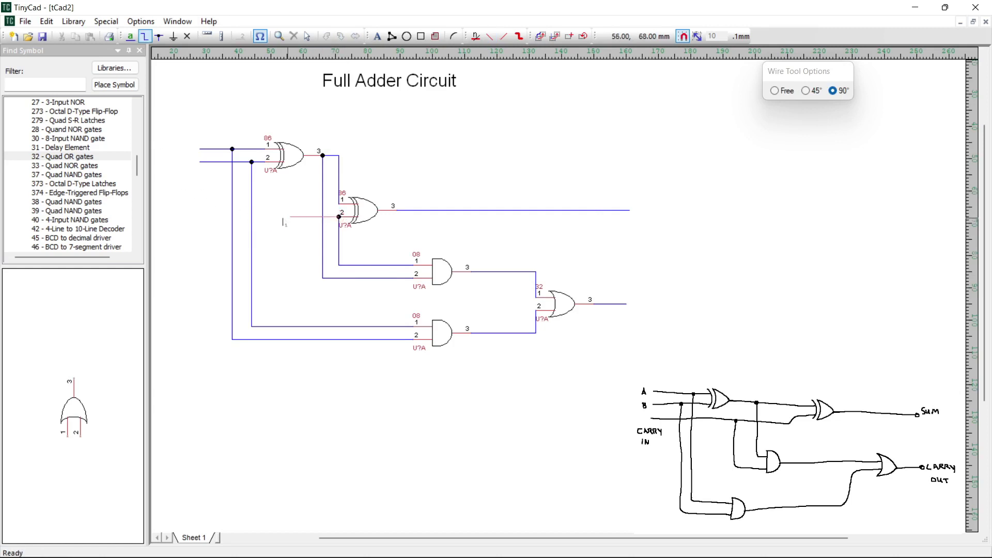
{"action": "left_click", "coordinate": [200, 220]}
{"action": "key", "text": "Escape"}
{"action": "key", "text": "l"}
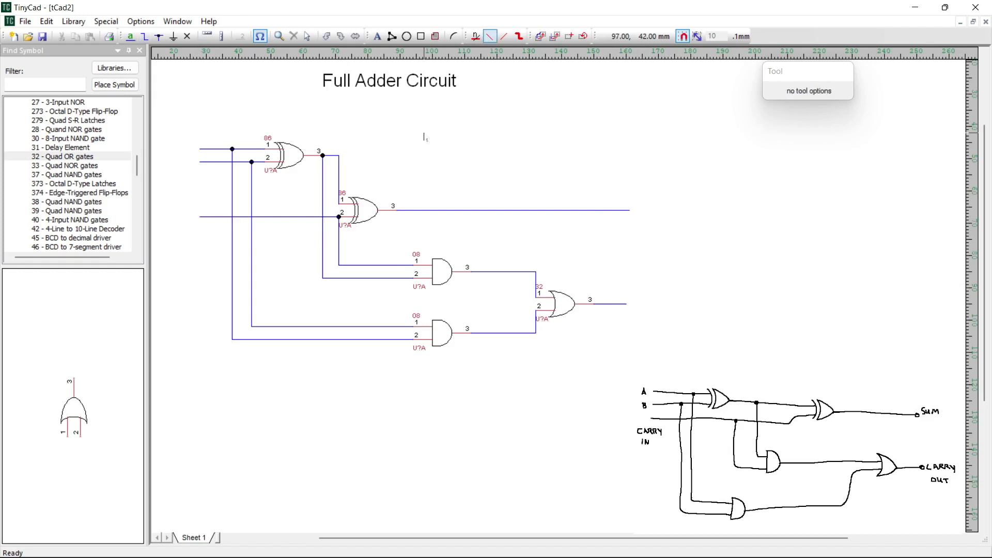
Place 'A' and 'B' text labels on the two input wires
{"action": "left_click", "coordinate": [378, 37]}
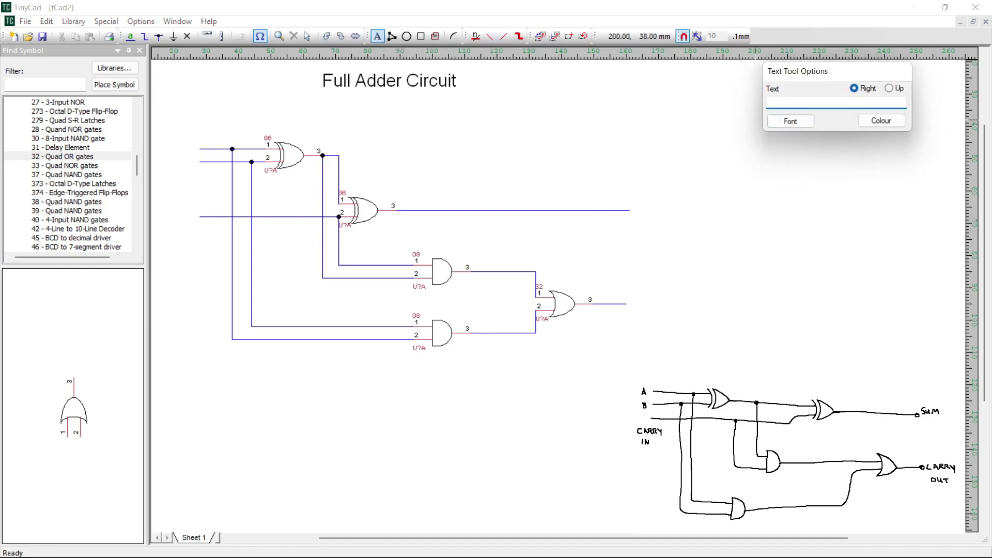
{"action": "type", "text": "A"}
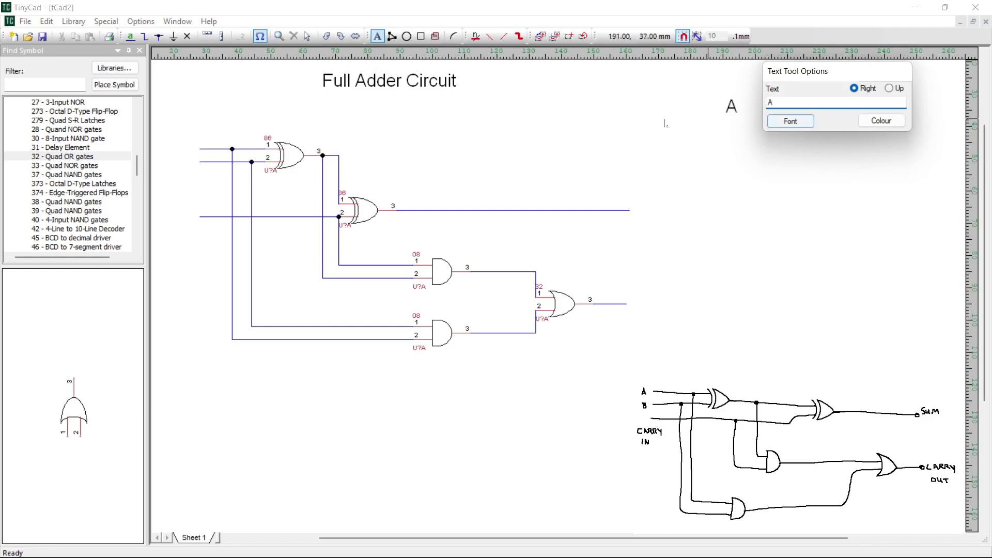
{"action": "left_click", "coordinate": [183, 162]}
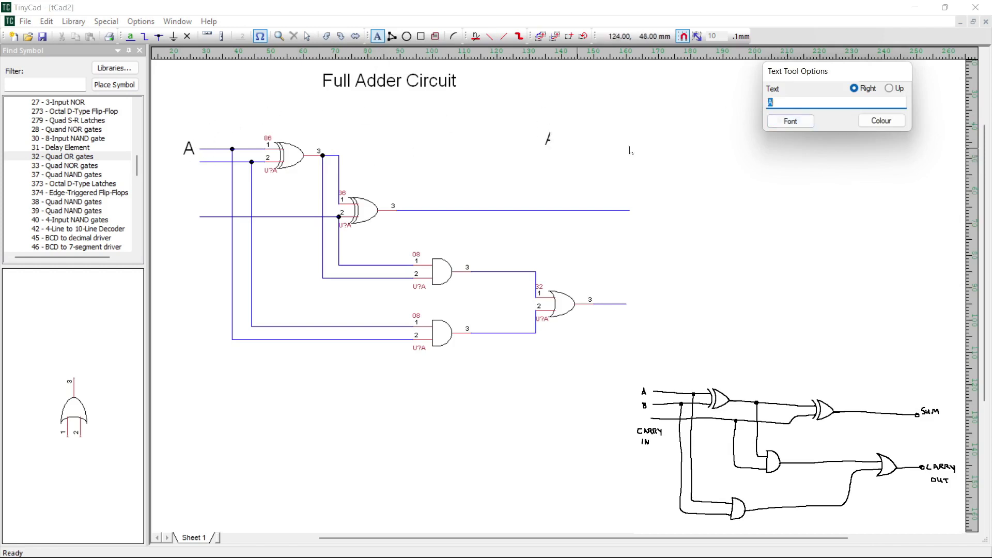
{"action": "type", "text": "B"}
{"action": "left_click", "coordinate": [184, 182]}
Adjust the label font, then add 'Carry In', 'Carry Out' and 'Sum' labels beside their wires
{"action": "left_click", "coordinate": [793, 122]}
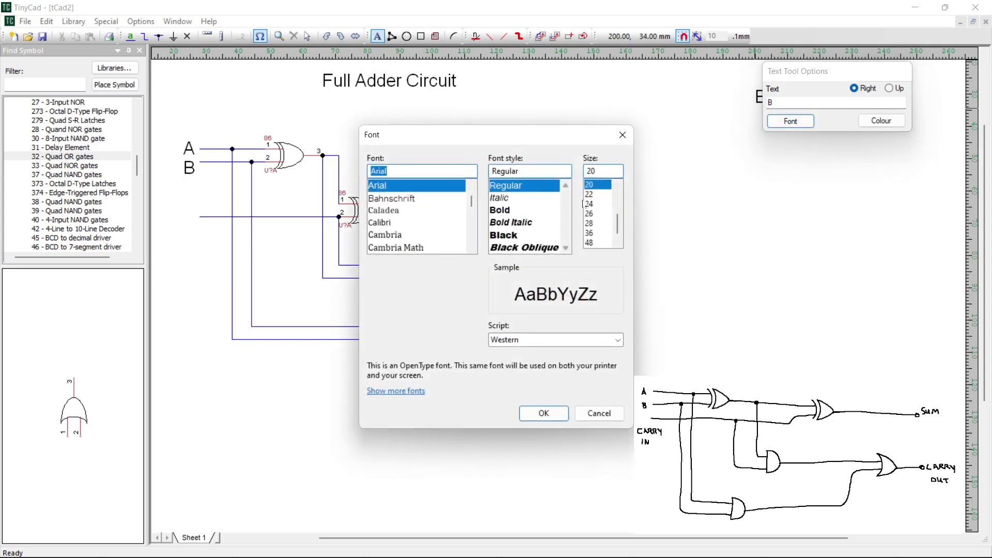
{"action": "left_click_drag", "start_coordinate": [617, 223], "coordinate": [620, 209]}
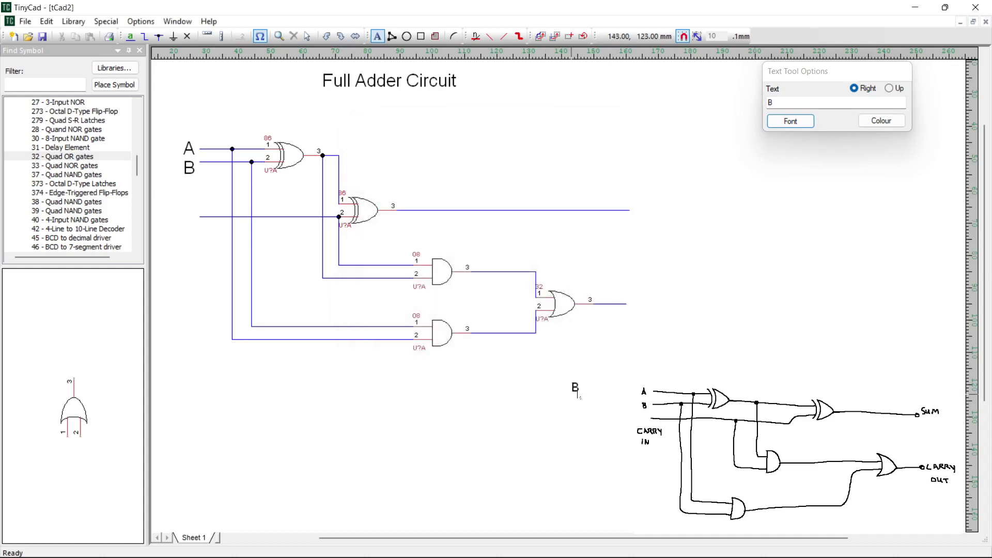
{"action": "left_click", "coordinate": [543, 413]}
{"action": "type", "text": "Carry In"}
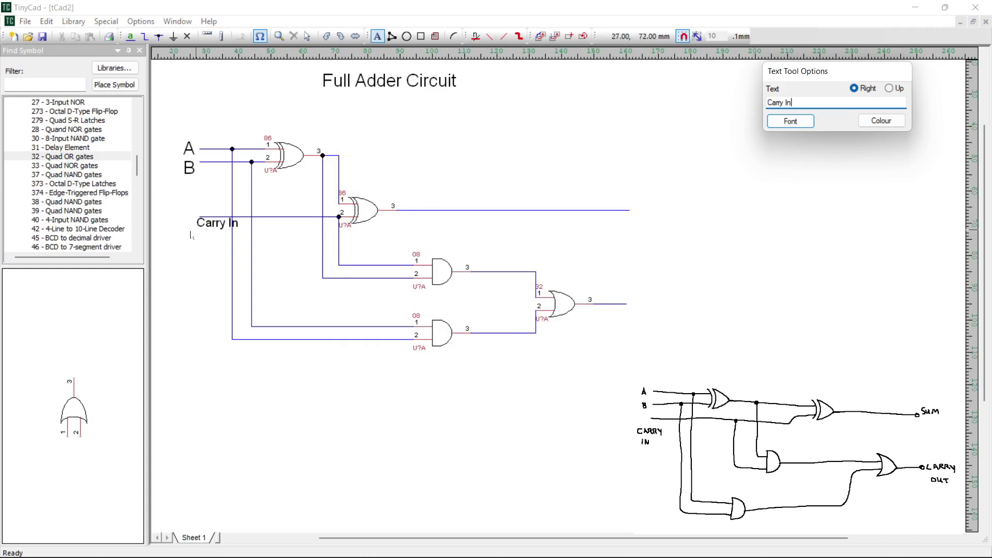
{"action": "left_click", "coordinate": [155, 227]}
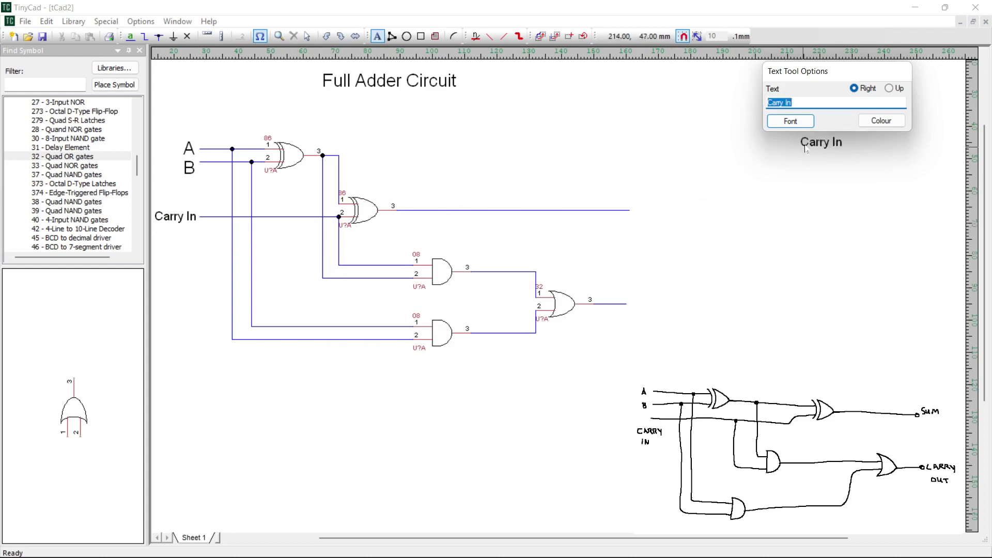
{"action": "key", "text": "End"}
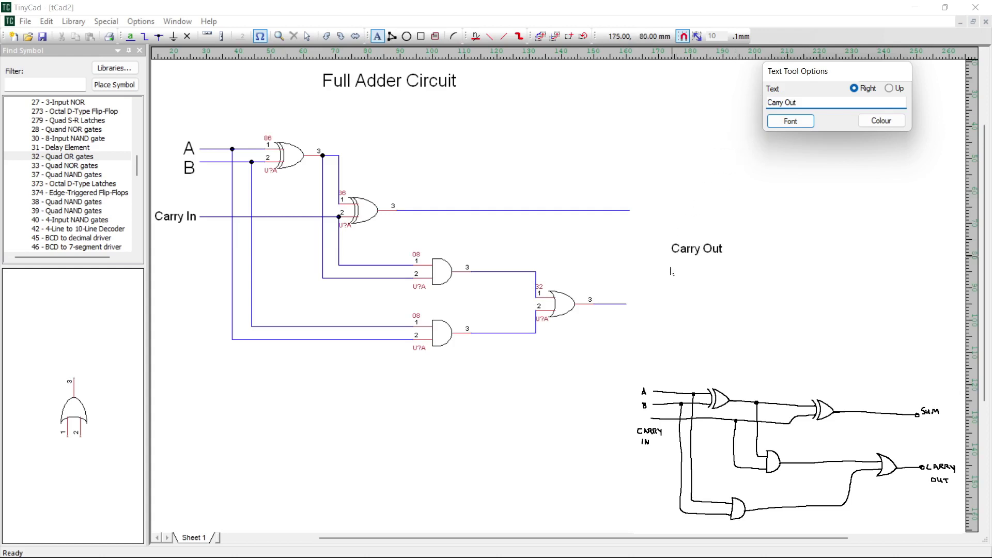
{"action": "left_click", "coordinate": [643, 315]}
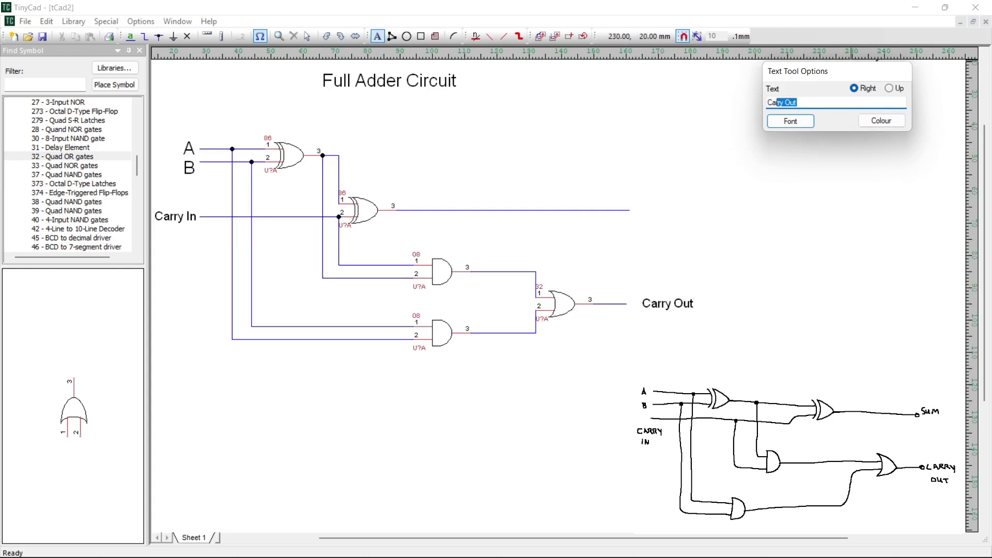
{"action": "type", "text": "Sum"}
{"action": "left_click", "coordinate": [642, 222]}
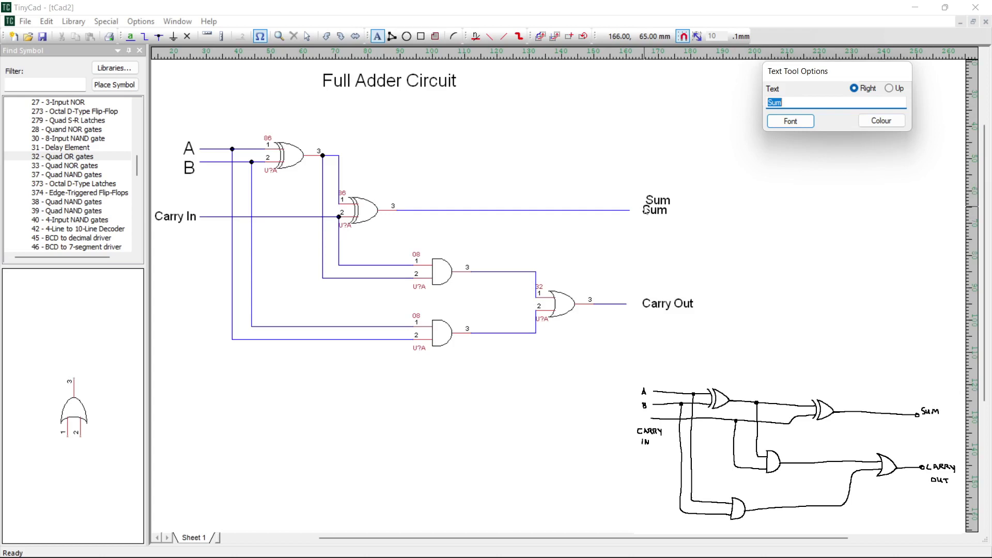
Give the first XOR gate reference U1 and name X-OR
{"action": "key", "text": "Escape"}
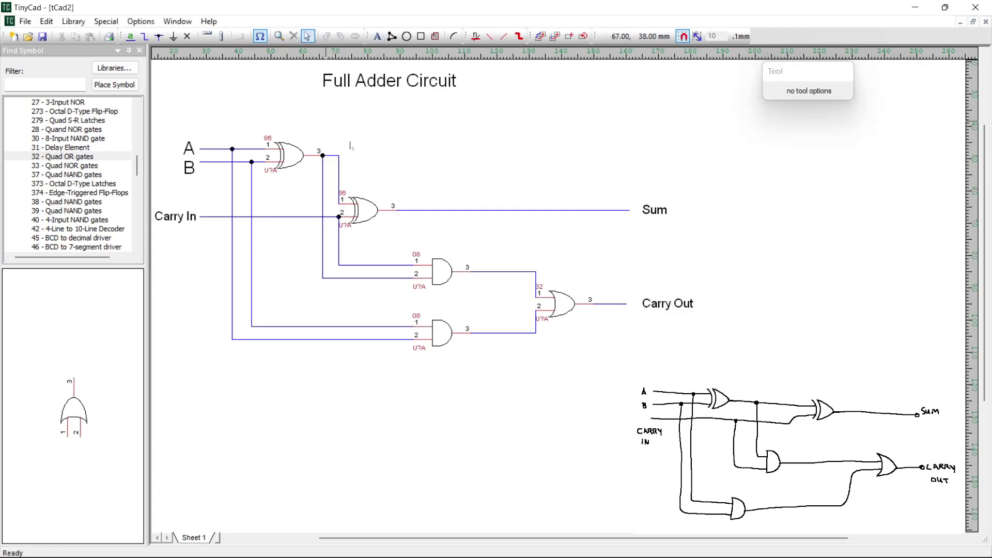
{"action": "left_click", "coordinate": [301, 153]}
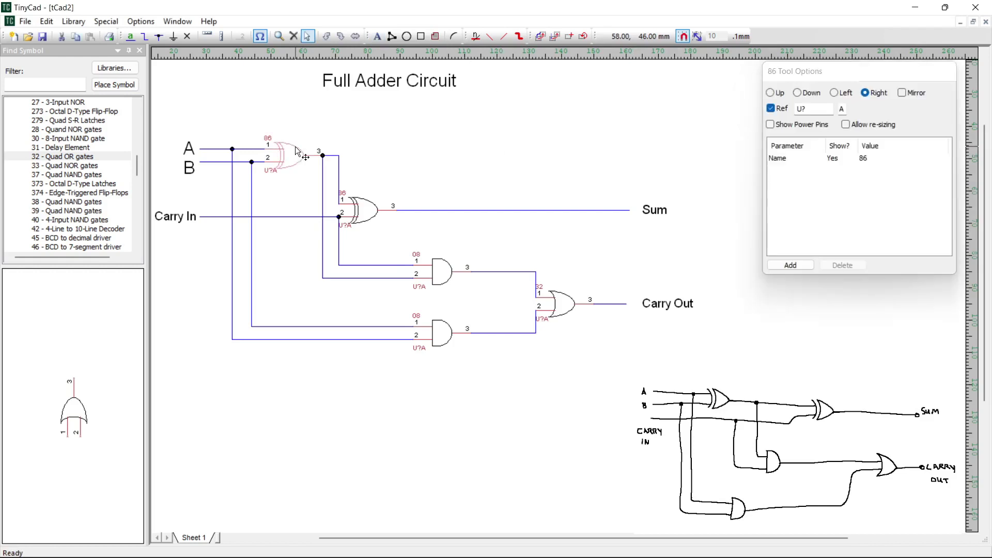
{"action": "left_click", "coordinate": [842, 76]}
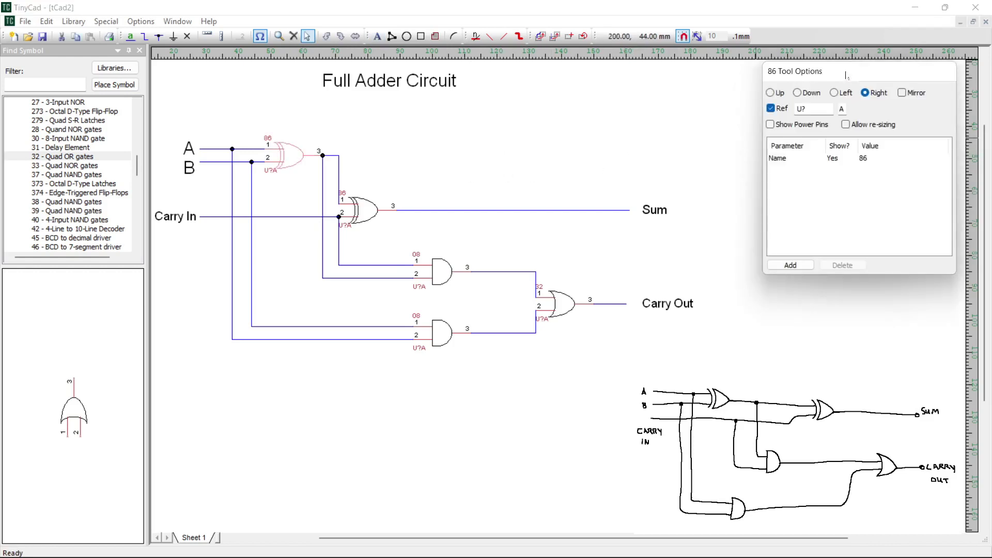
{"action": "left_click_drag", "start_coordinate": [841, 75], "coordinate": [807, 80]}
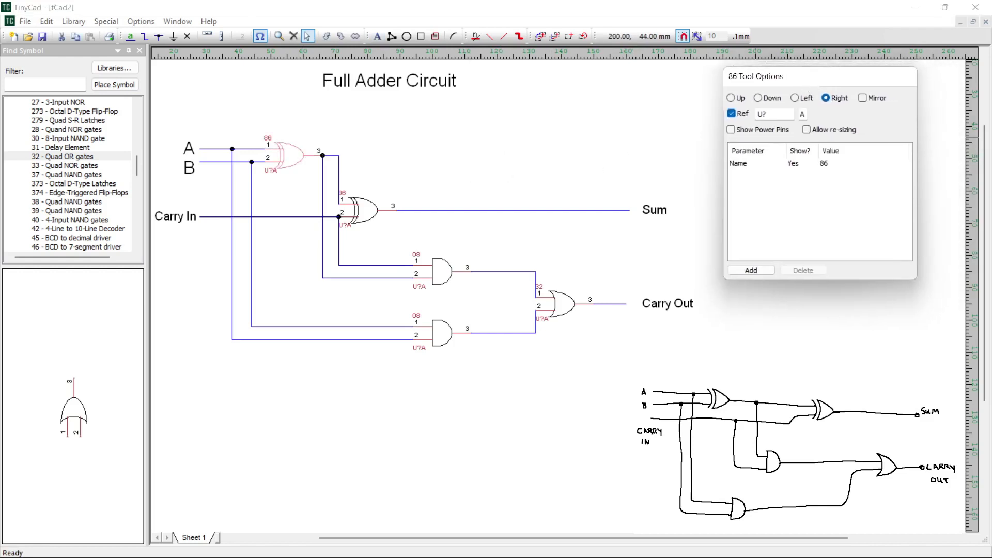
{"action": "left_click", "coordinate": [766, 113]}
{"action": "type", "text": "1"}
{"action": "left_click", "coordinate": [829, 165]}
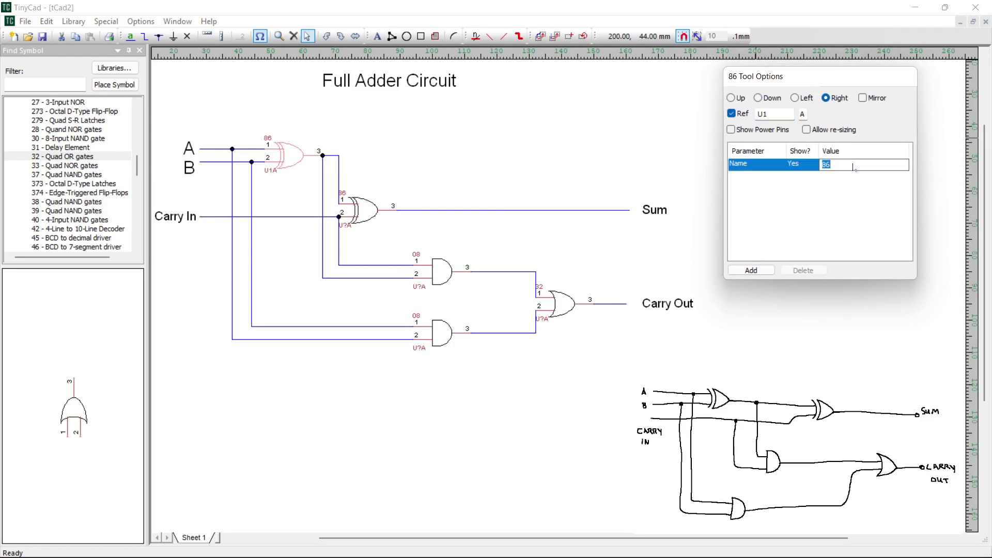
{"action": "type", "text": "X-OR"}
Give the second XOR gate reference U2 and name X-OR
{"action": "left_click", "coordinate": [365, 222]}
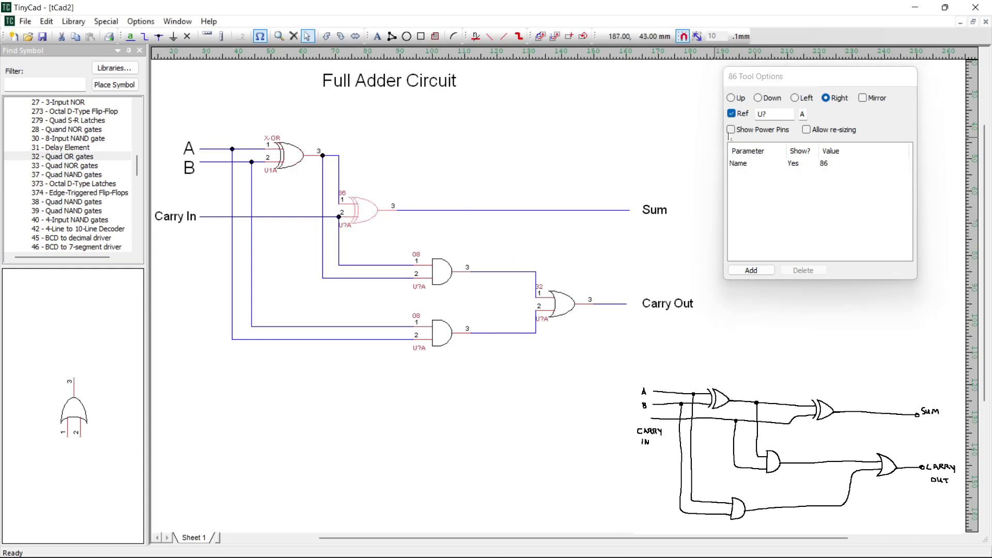
{"action": "left_click", "coordinate": [767, 114]}
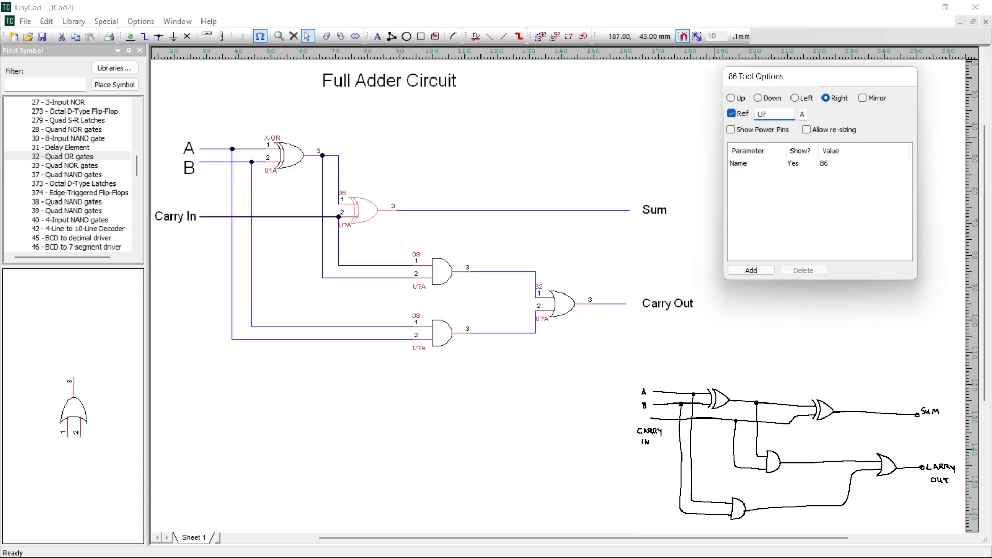
{"action": "type", "text": "2"}
{"action": "double_click", "coordinate": [827, 164]}
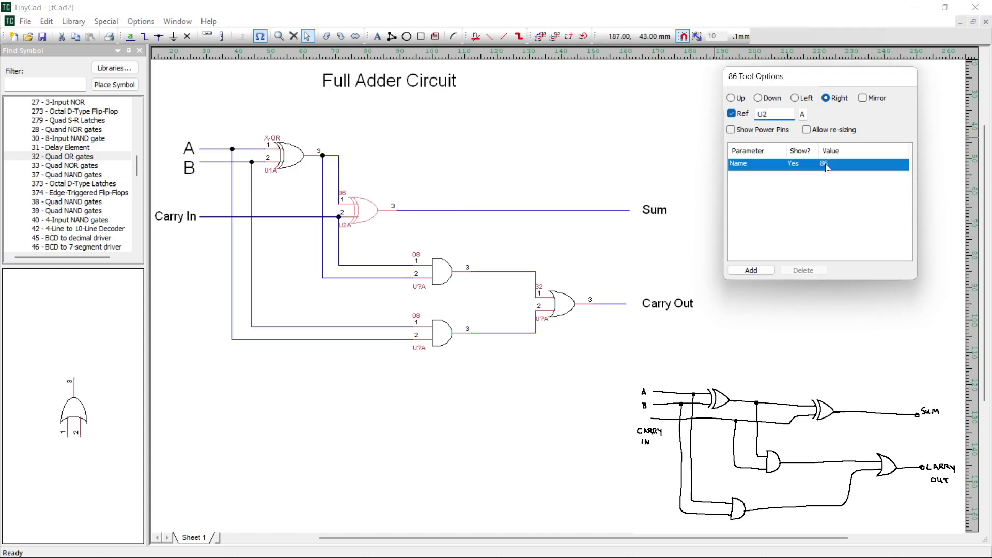
{"action": "type", "text": "X-OR"}
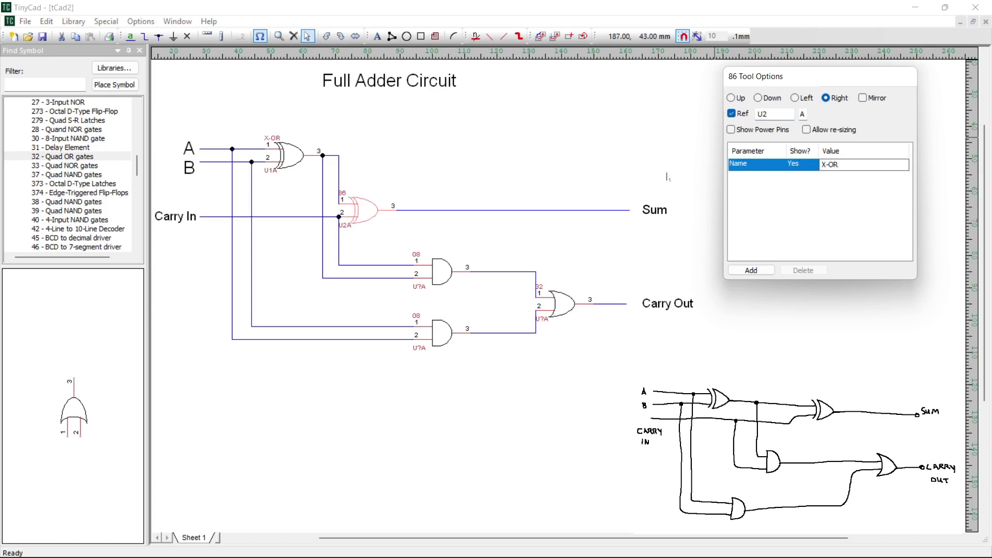
{"action": "left_click", "coordinate": [425, 192]}
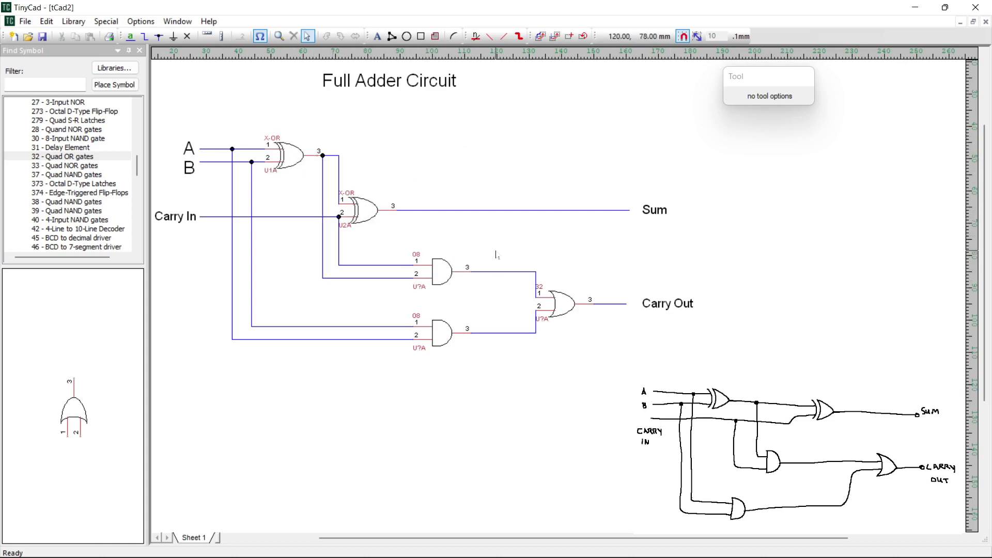
Name the upper AND gate AND with reference U3
{"action": "left_click", "coordinate": [443, 274]}
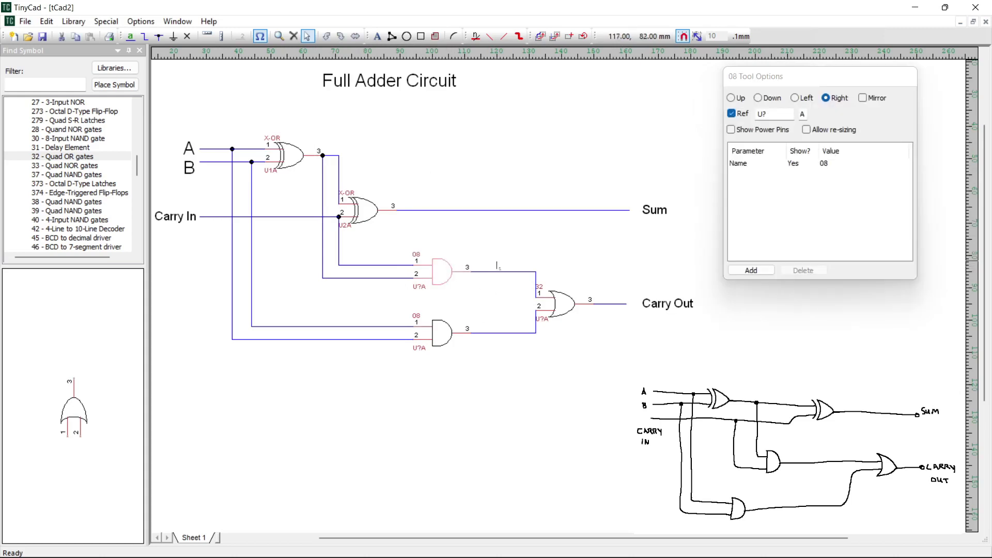
{"action": "double_click", "coordinate": [827, 164]}
{"action": "type", "text": "AND"}
{"action": "left_click", "coordinate": [774, 113]}
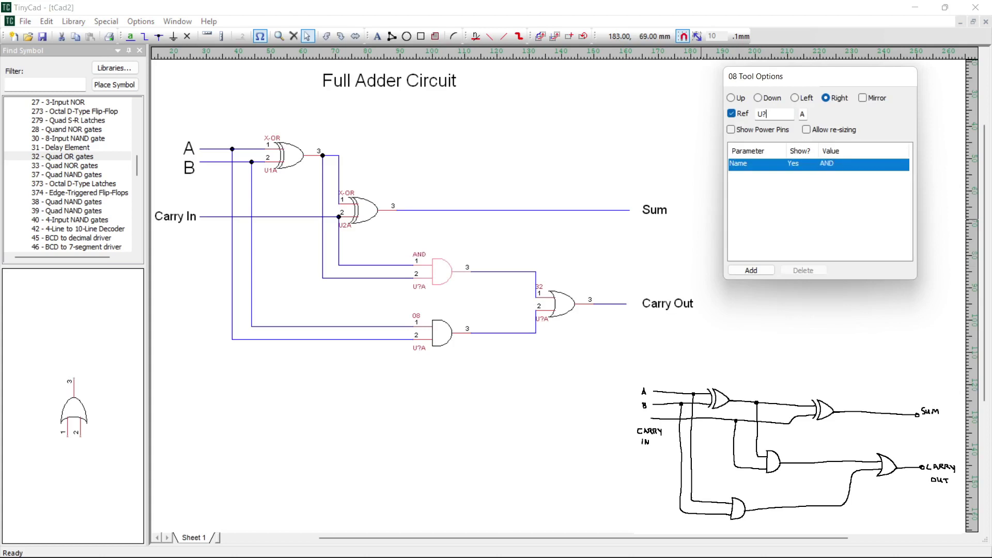
{"action": "type", "text": "3"}
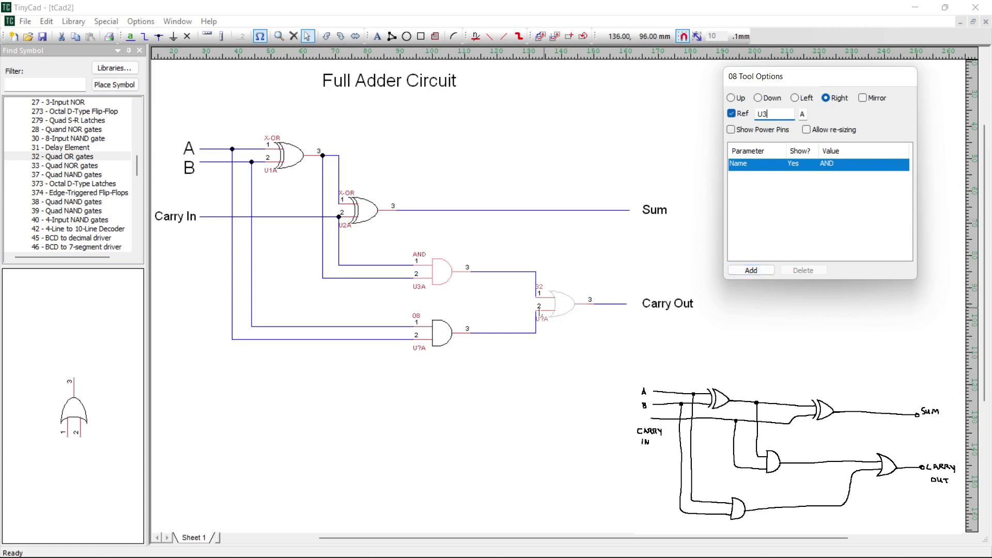
Give the lower AND gate reference U4 and name AND
{"action": "left_click", "coordinate": [451, 341]}
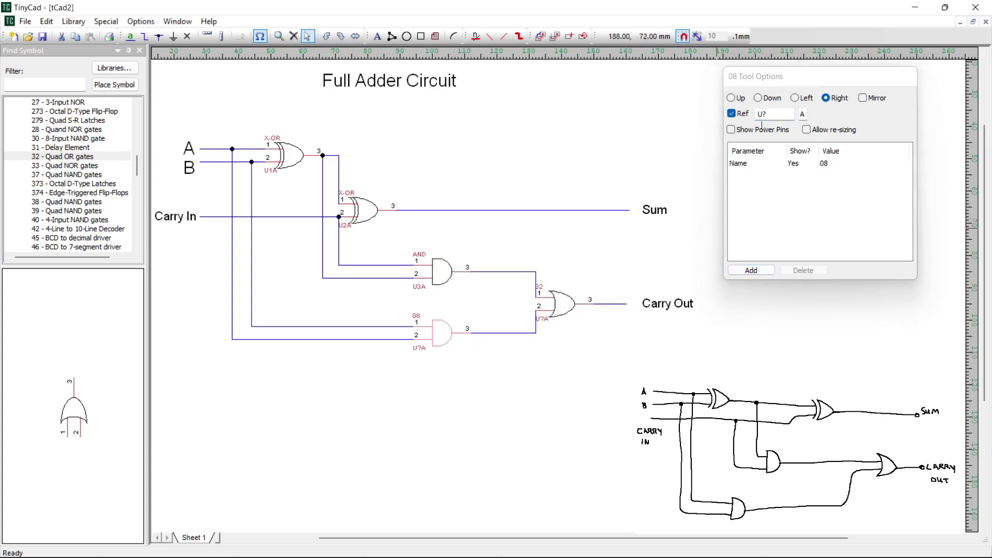
{"action": "key", "text": "BackSpace"}
{"action": "type", "text": "4"}
{"action": "double_click", "coordinate": [826, 164]}
{"action": "type", "text": "AND"}
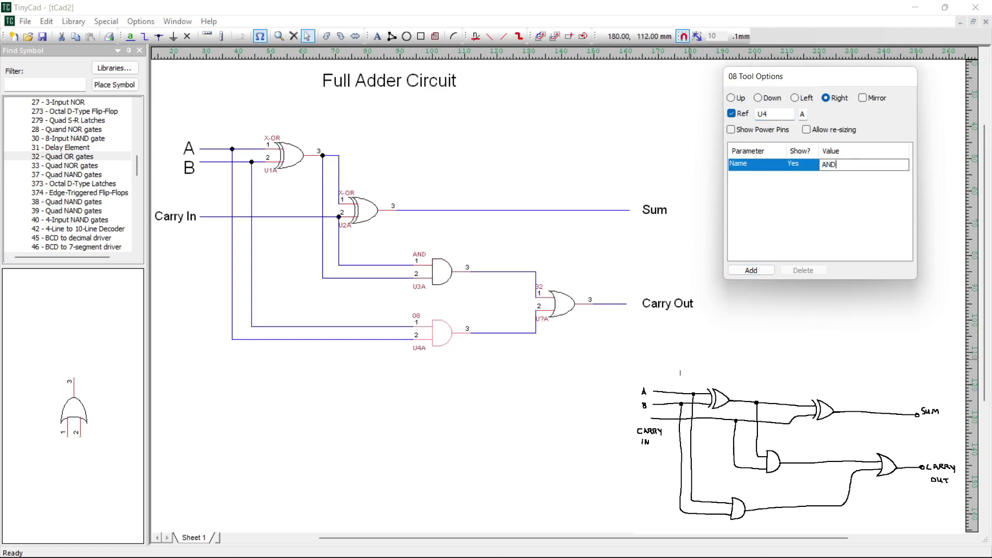
Give the OR gate reference U5 and name OR
{"action": "left_click", "coordinate": [570, 303]}
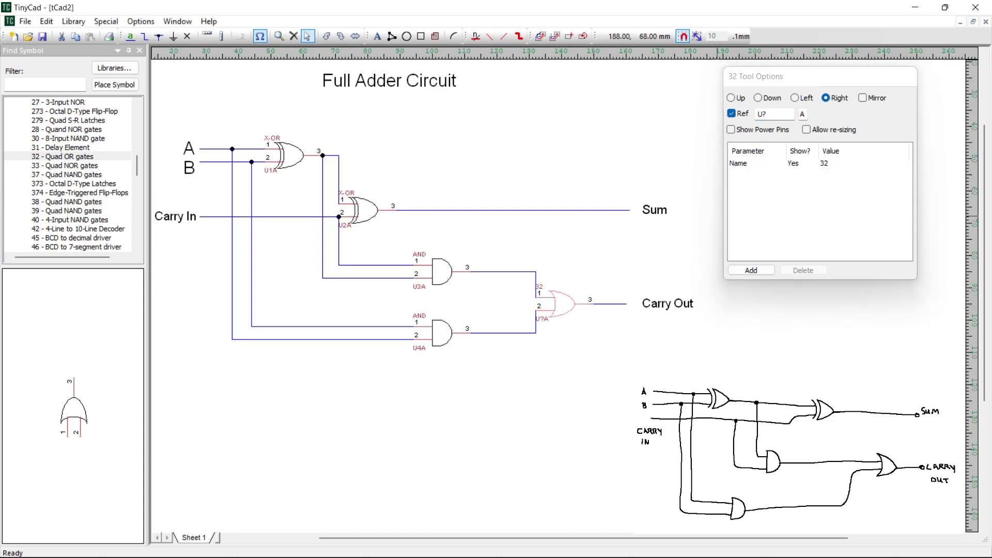
{"action": "left_click", "coordinate": [774, 113]}
{"action": "key", "text": "BackSpace"}
{"action": "type", "text": "5"}
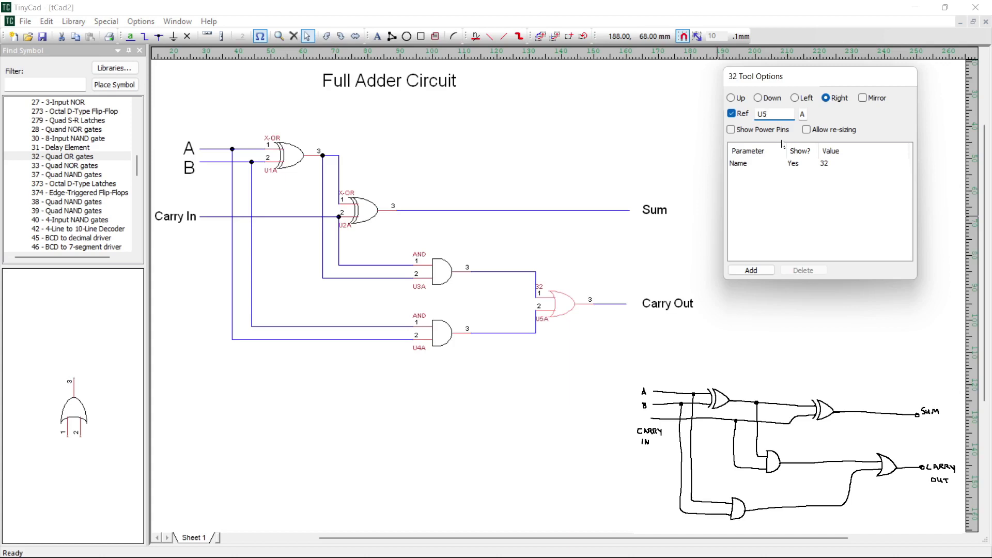
{"action": "left_click", "coordinate": [827, 164]}
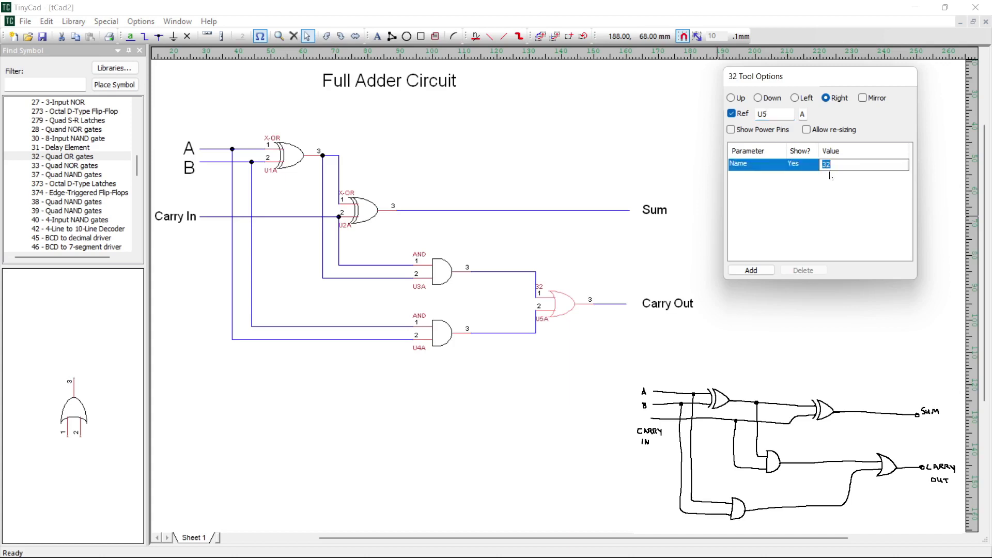
{"action": "type", "text": "OR"}
{"action": "left_click", "coordinate": [657, 355]}
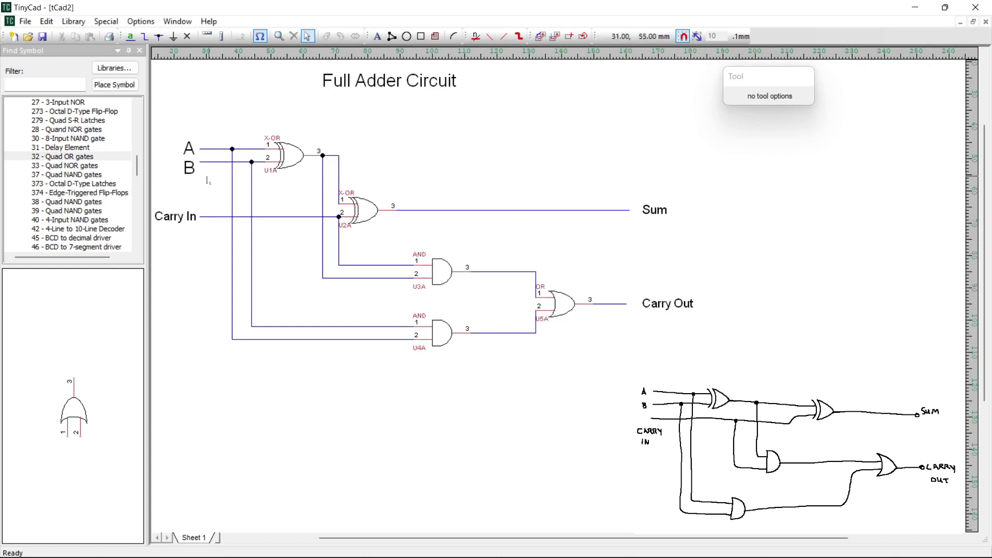
Zoom in on the Sum wire end and draw a small circle there with the Ellipse tool
{"action": "mouse_move", "coordinate": [474, 538]}
{"action": "left_mouse_down"}
{"action": "mouse_move", "coordinate": [438, 537]}
{"action": "mouse_move", "coordinate": [483, 539]}
{"action": "mouse_move", "coordinate": [456, 538]}
{"action": "left_mouse_up"}
{"action": "scroll", "coordinate": [428, 378], "scroll_direction": "up", "scroll_amount": 1}
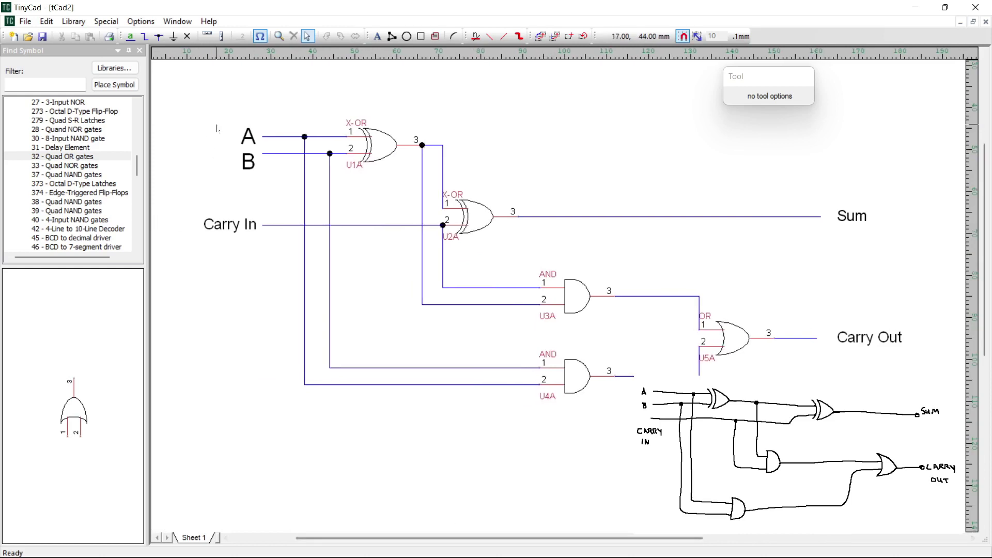
{"action": "left_click", "coordinate": [820, 217]}
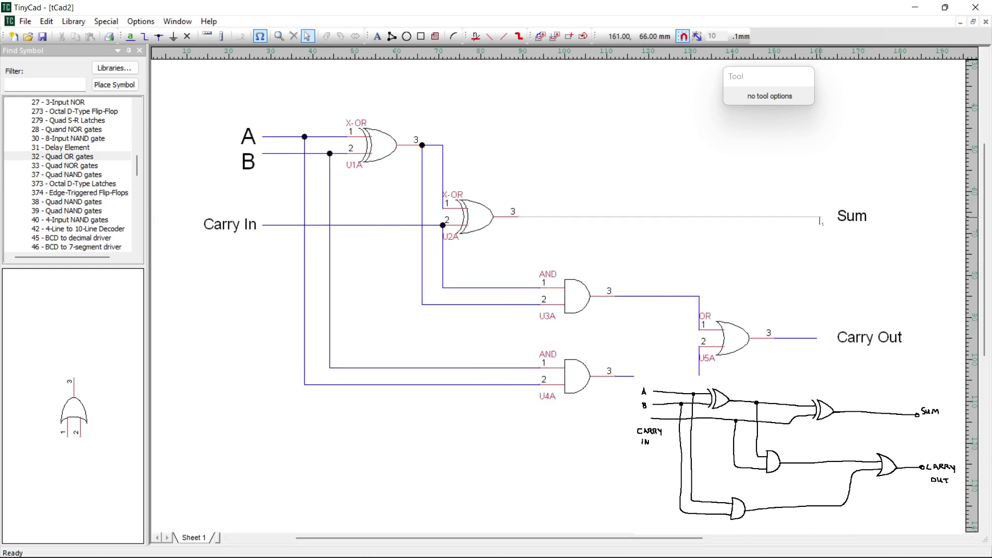
{"action": "left_click", "coordinate": [762, 211]}
{"action": "key", "text": "w"}
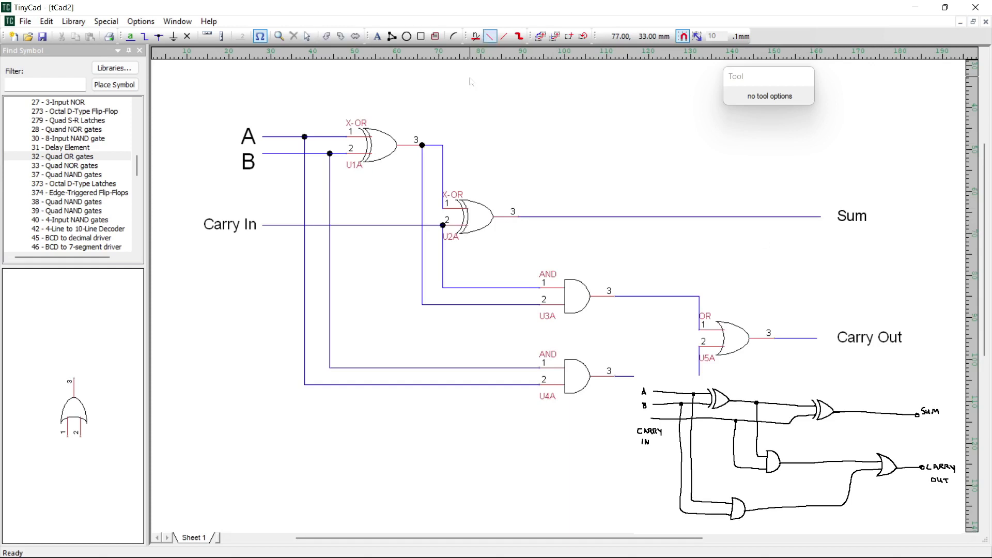
{"action": "left_click", "coordinate": [407, 38]}
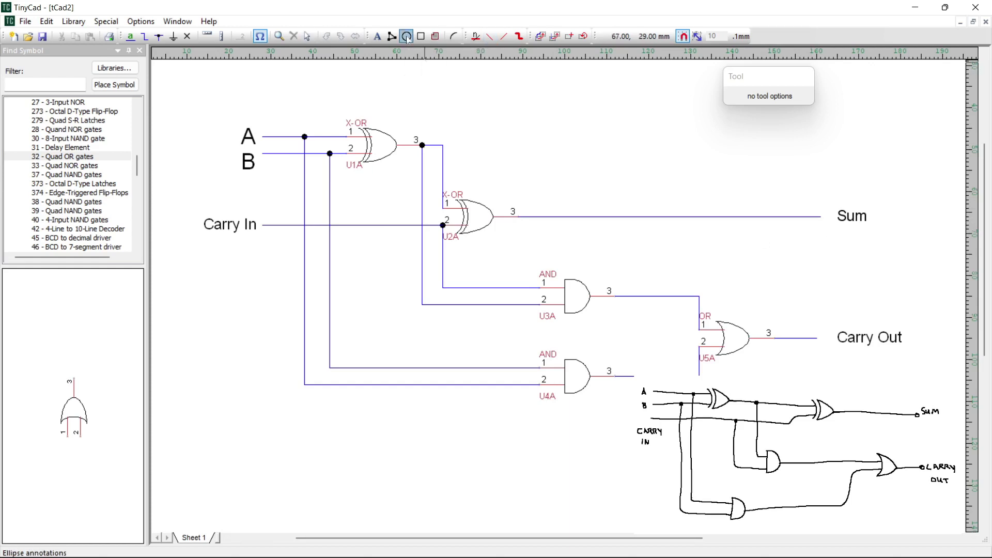
{"action": "scroll", "coordinate": [899, 228], "scroll_direction": "up", "scroll_amount": 1}
{"action": "scroll", "coordinate": [899, 228], "scroll_direction": "up", "scroll_amount": 2}
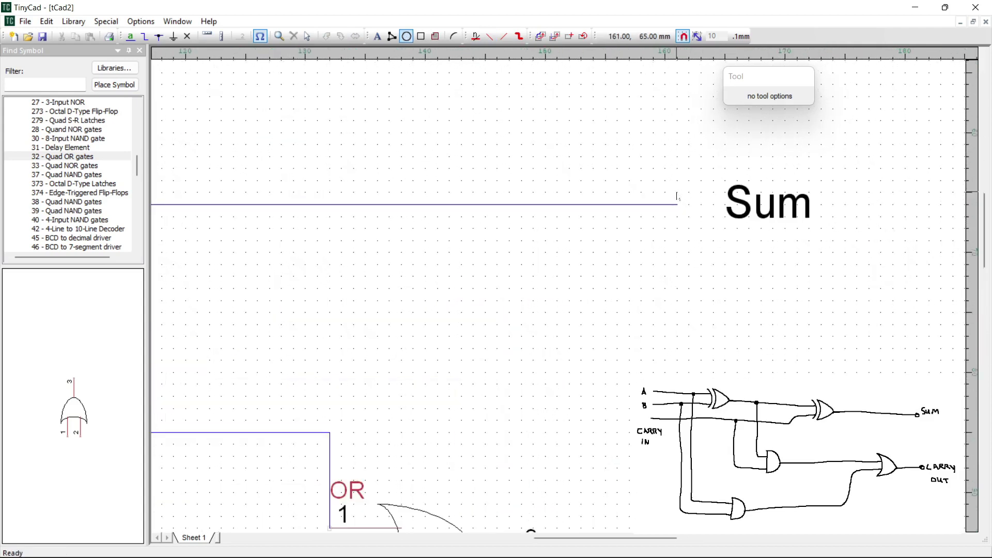
{"action": "left_click_drag", "start_coordinate": [677, 192], "coordinate": [702, 218]}
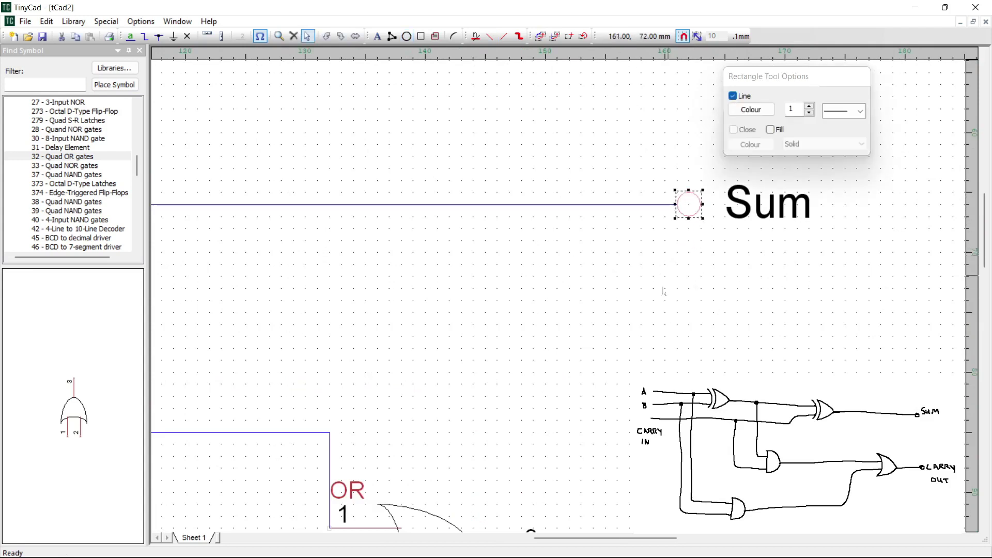
{"action": "left_click", "coordinate": [688, 264]}
Open the program's options to bring up the grid Settings dialog
{"action": "scroll", "coordinate": [579, 302], "scroll_direction": "down", "scroll_amount": 2}
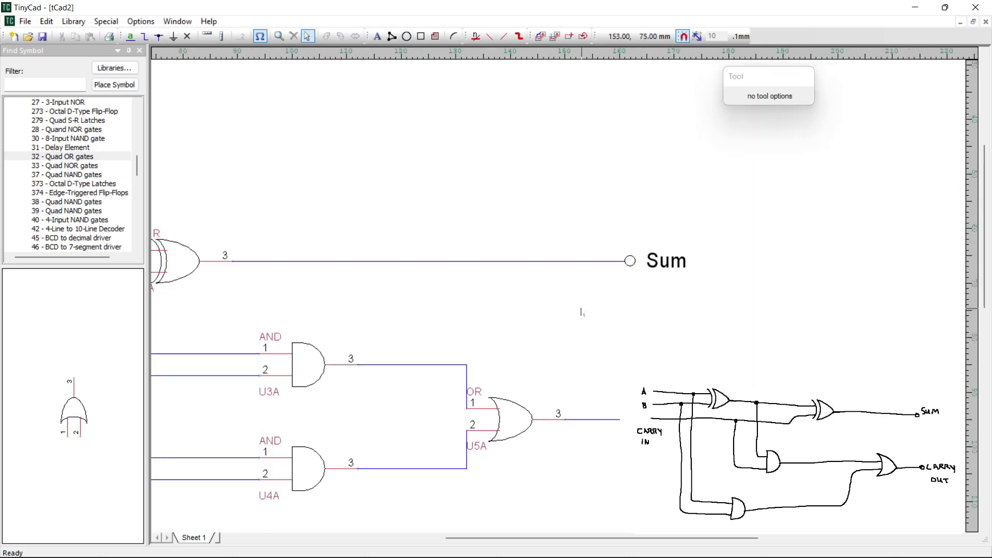
{"action": "scroll", "coordinate": [541, 305], "scroll_direction": "up", "scroll_amount": 1}
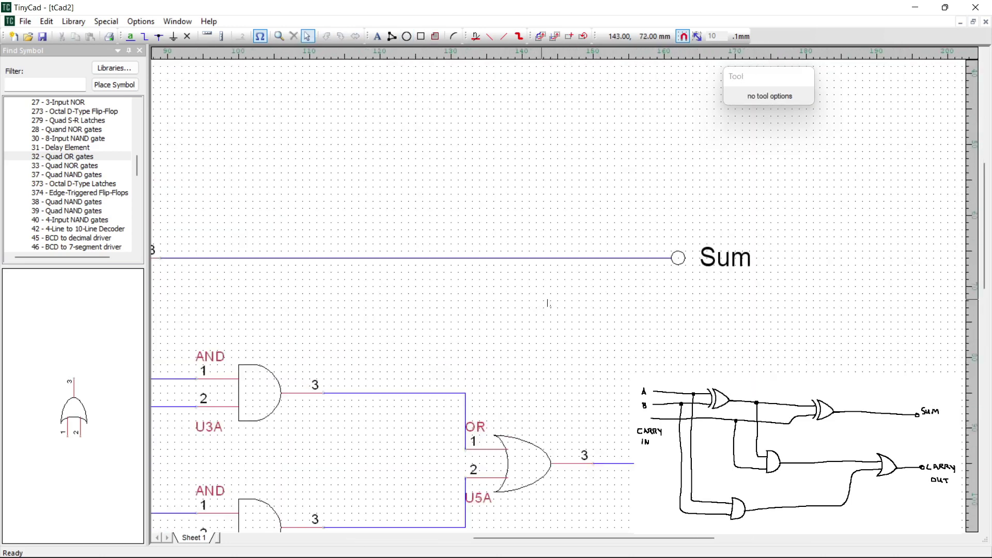
{"action": "left_click", "coordinate": [147, 21]}
{"action": "left_click", "coordinate": [163, 38]}
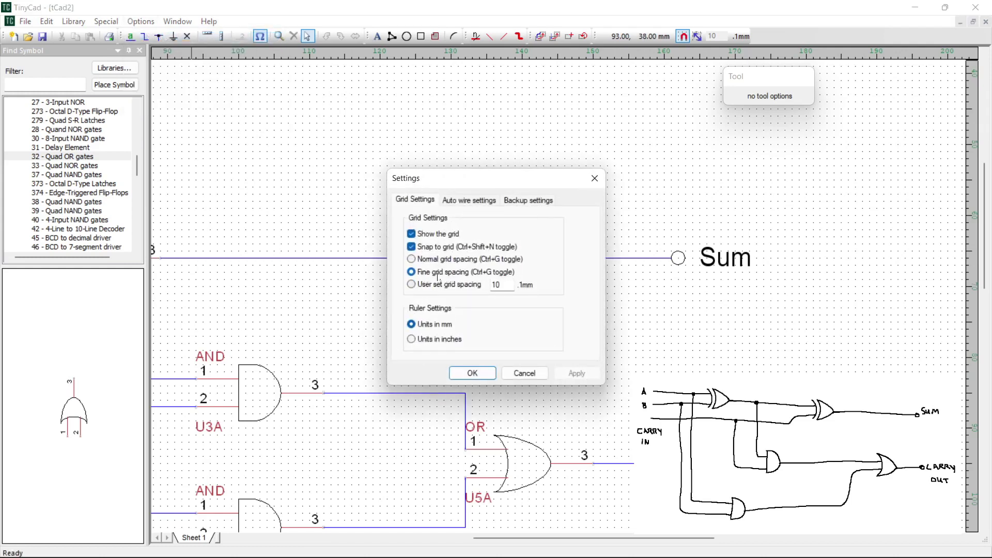
{"action": "left_click", "coordinate": [411, 284]}
{"action": "left_click", "coordinate": [412, 272]}
{"action": "left_click", "coordinate": [485, 374]}
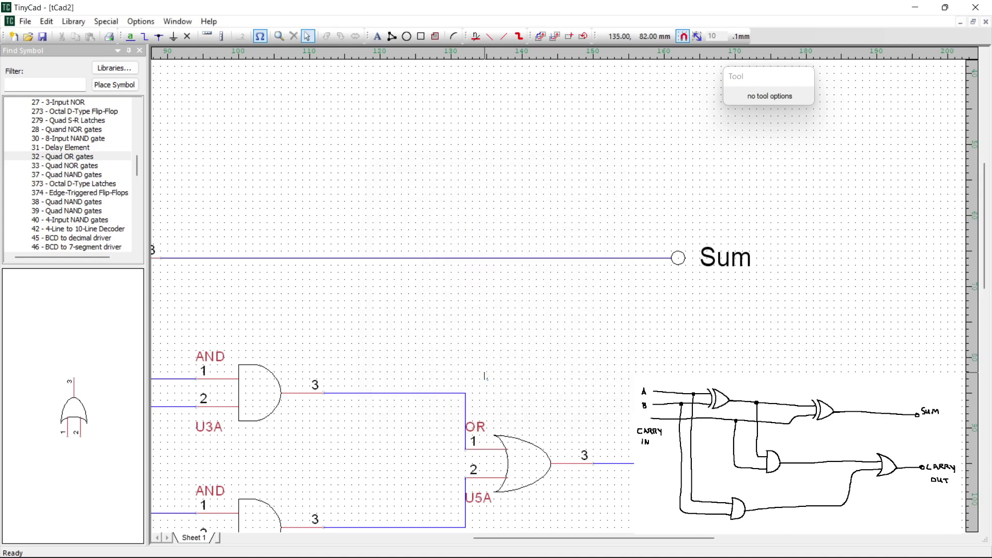
{"action": "key", "text": "w"}
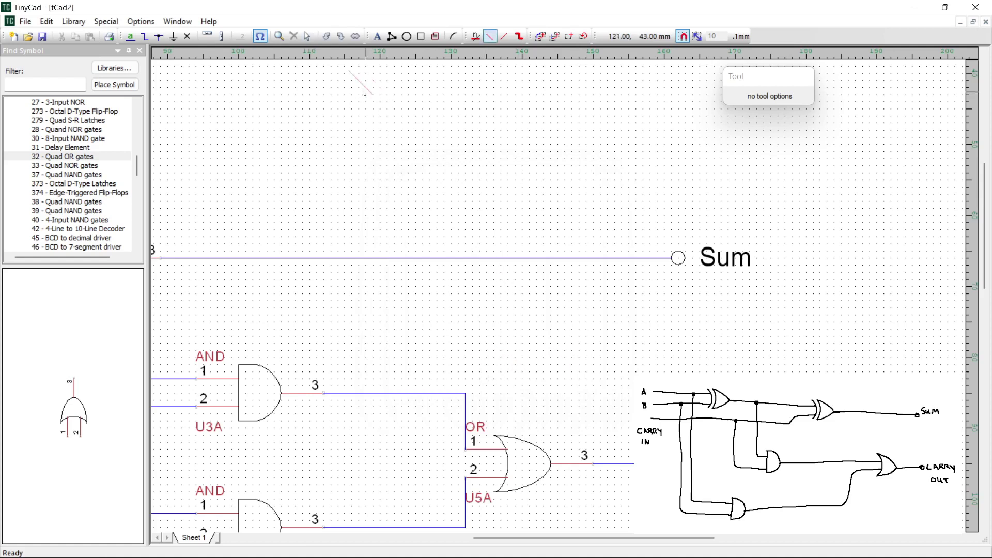
Draw a small ellipse circle at the Carry Out wire's end, then zoom out to the whole circuit
{"action": "left_click", "coordinate": [406, 36]}
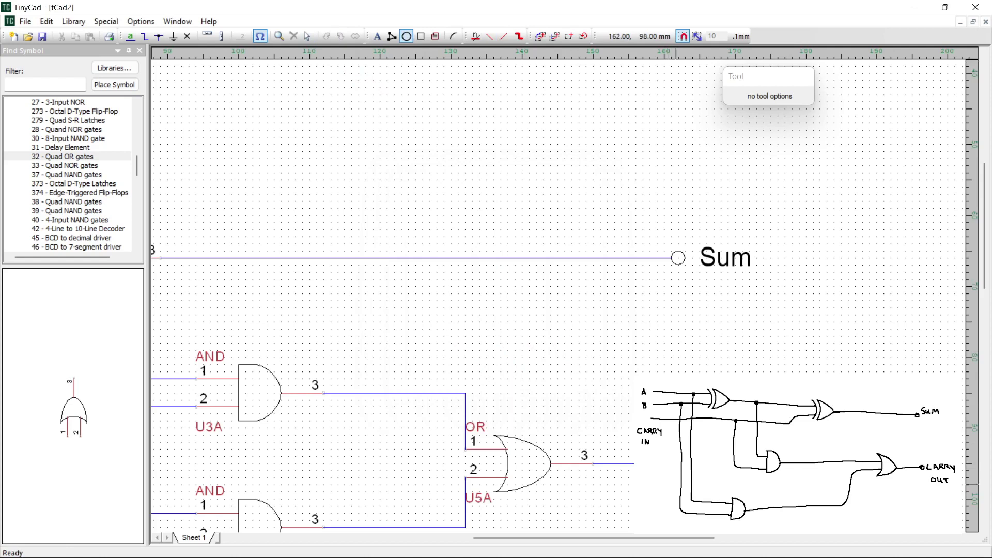
{"action": "scroll", "coordinate": [680, 264], "scroll_direction": "up", "scroll_amount": 3}
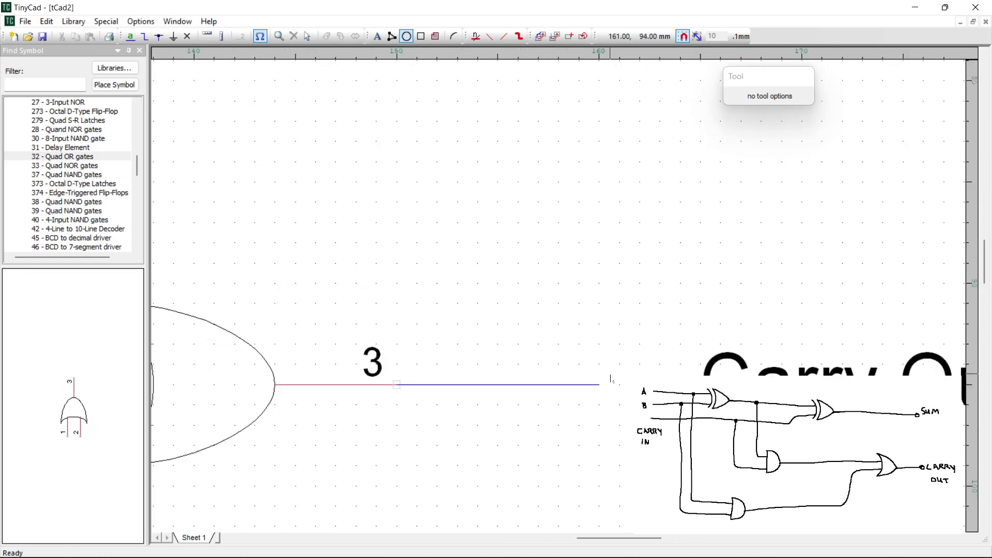
{"action": "left_click_drag", "start_coordinate": [612, 380], "coordinate": [630, 403]}
{"action": "scroll", "coordinate": [488, 419], "scroll_direction": "down", "scroll_amount": 3}
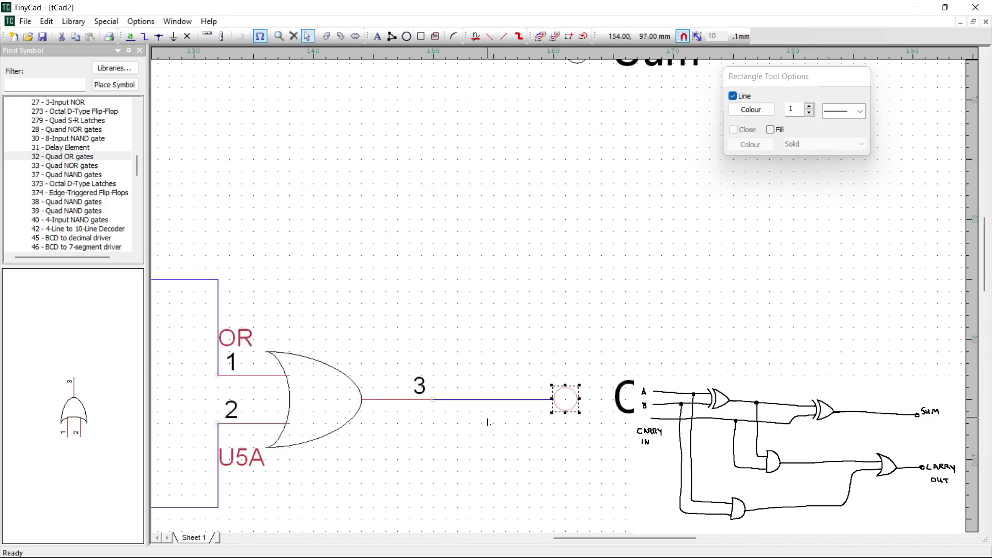
{"action": "scroll", "coordinate": [488, 423], "scroll_direction": "down", "scroll_amount": 2}
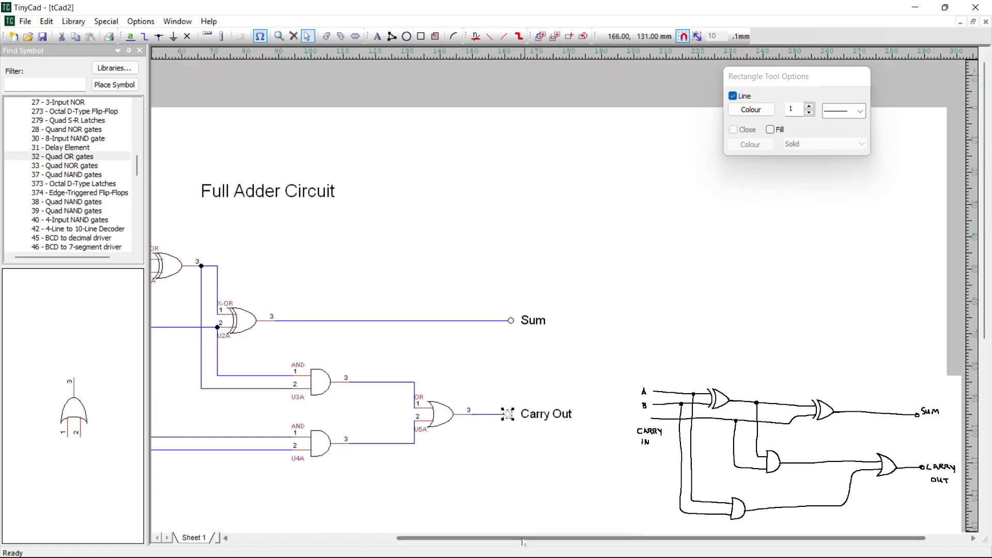
{"action": "left_click_drag", "start_coordinate": [517, 540], "coordinate": [362, 538]}
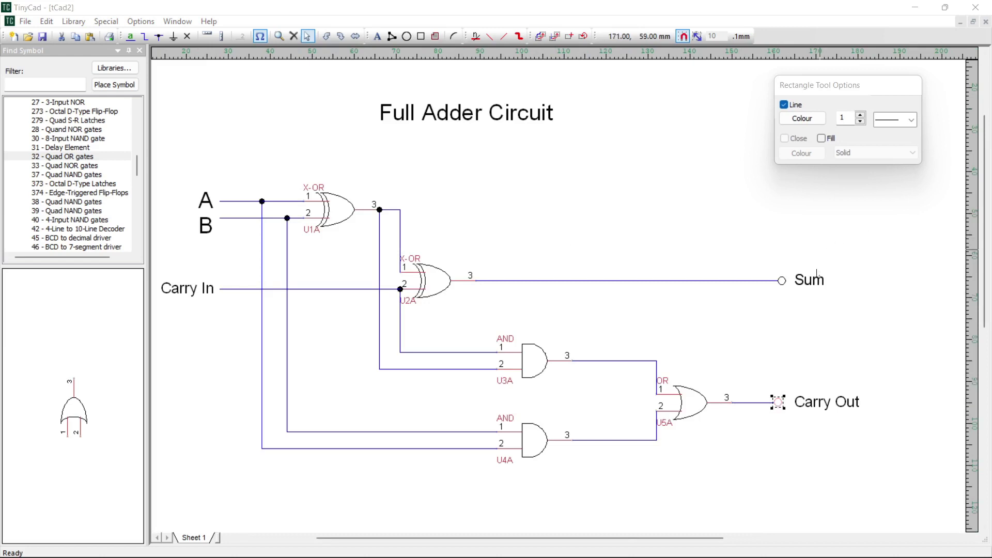
Hide the symbol library panel, recentre the sheet and snip the whole schematic area
{"action": "left_click", "coordinate": [790, 417]}
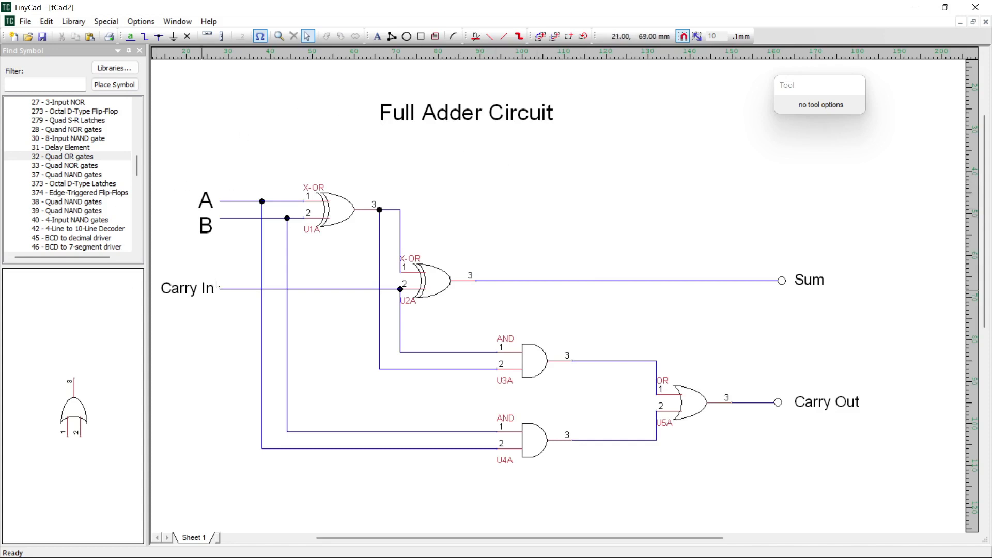
{"action": "left_click", "coordinate": [260, 37]}
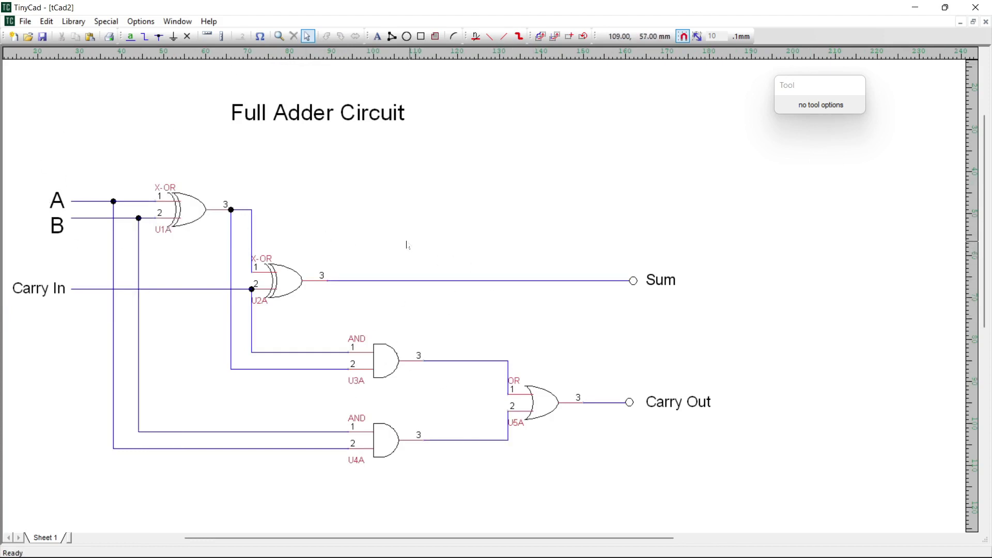
{"action": "middle_click_drag", "start_coordinate": [405, 244], "coordinate": [463, 270]}
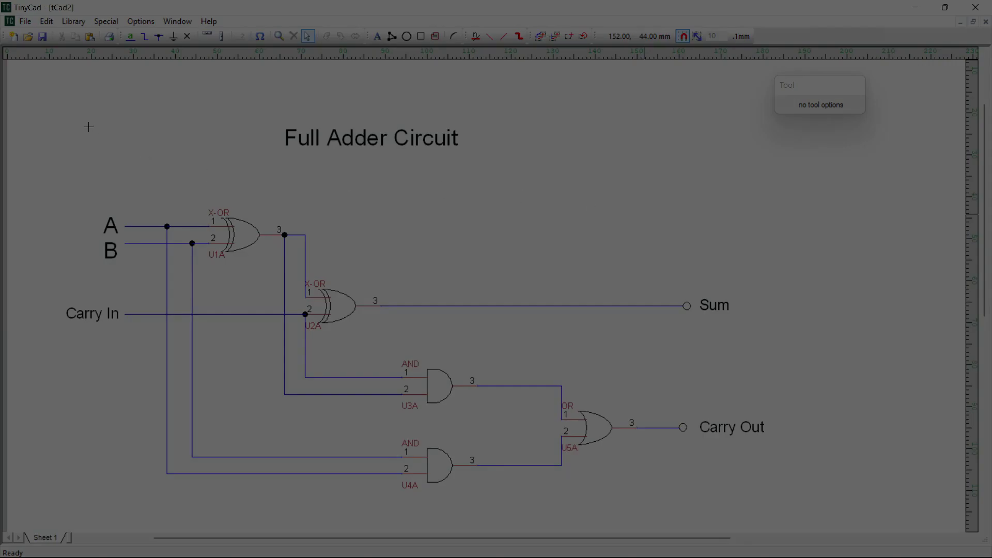
{"action": "left_click_drag", "start_coordinate": [48, 109], "coordinate": [773, 502]}
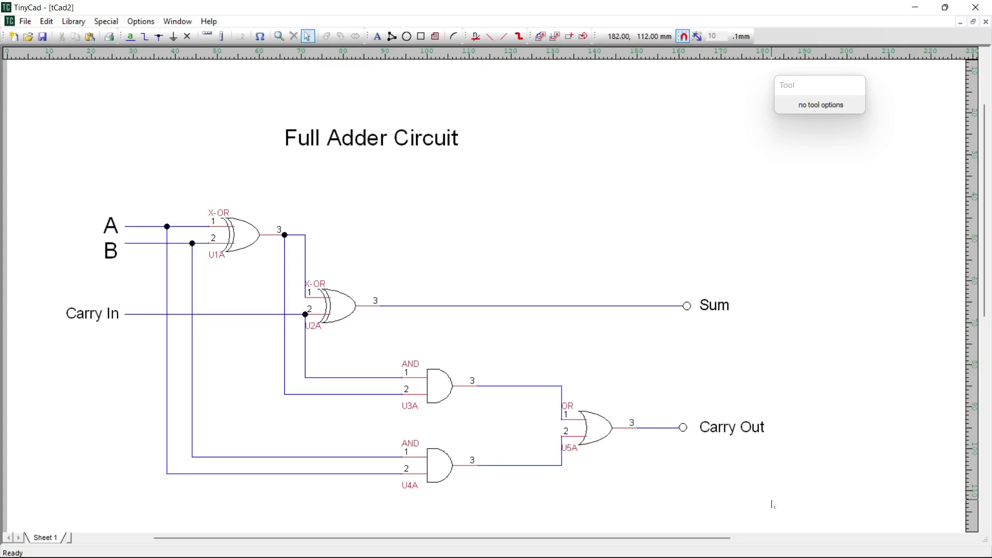
Cancel the stray line drawing and switch to LabReport2.odt in LibreOffice Writer
{"action": "key", "text": "l"}
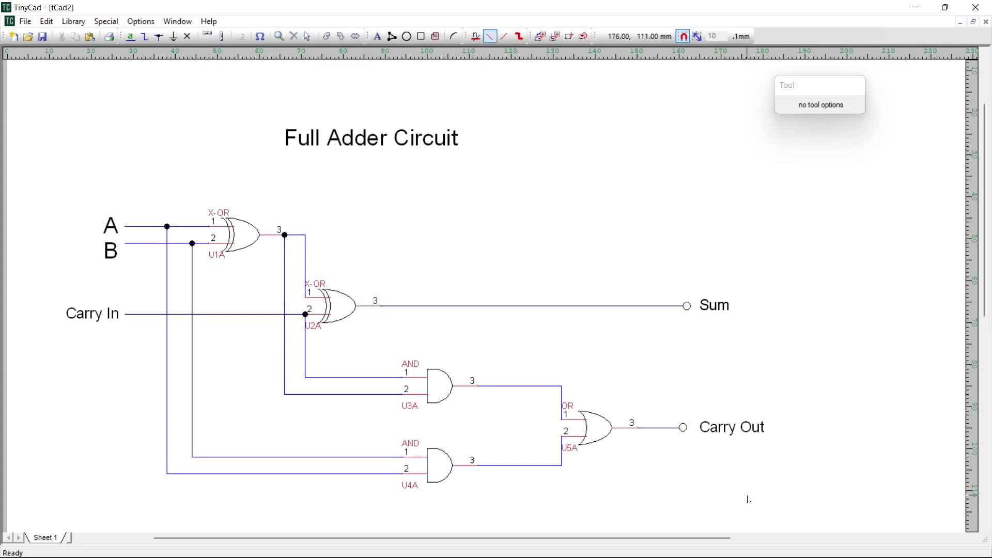
{"action": "left_click", "coordinate": [236, 209]}
{"action": "key", "text": "Escape"}
{"action": "left_click", "coordinate": [233, 231]}
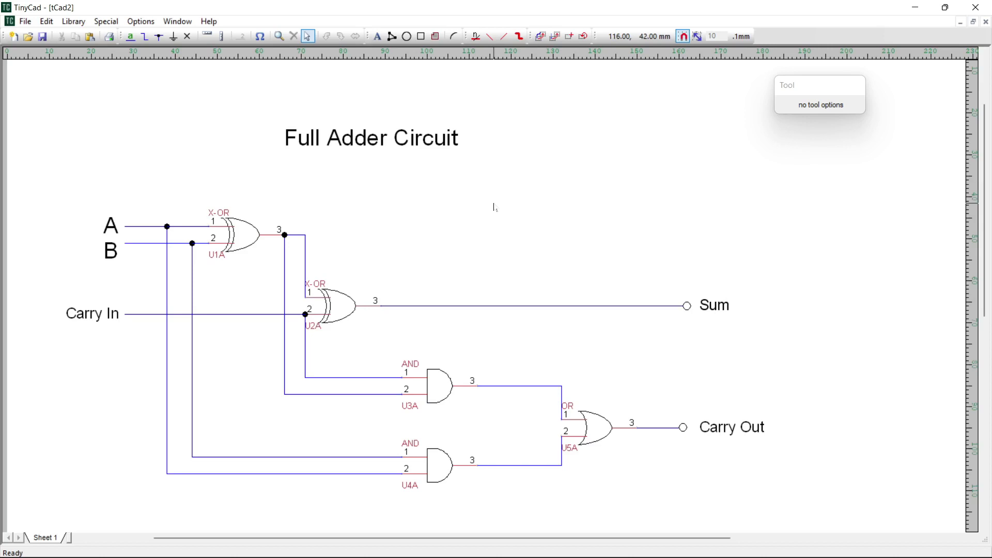
{"action": "key", "text": "alt+Tab"}
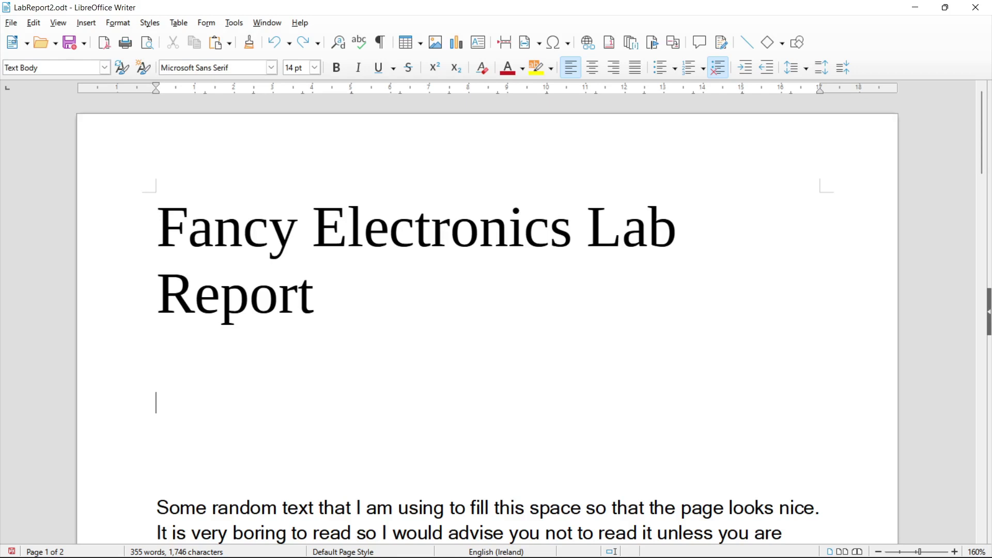
Paste the schematic screenshot under the title and zoom the page out to 130%
{"action": "key", "text": "ctrl+v"}
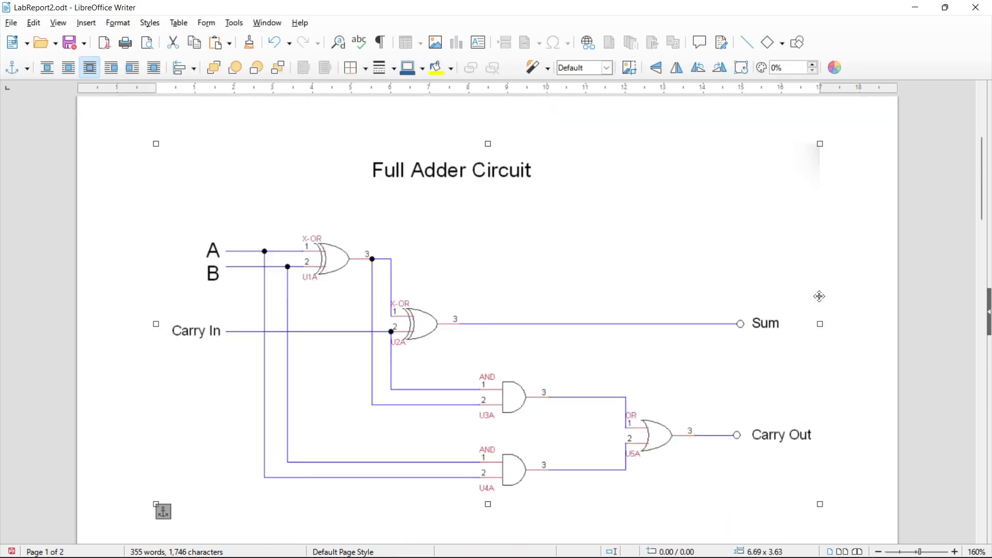
{"action": "key", "text": "Escape"}
{"action": "scroll", "coordinate": [485, 310], "scroll_direction": "up", "scroll_amount": 5}
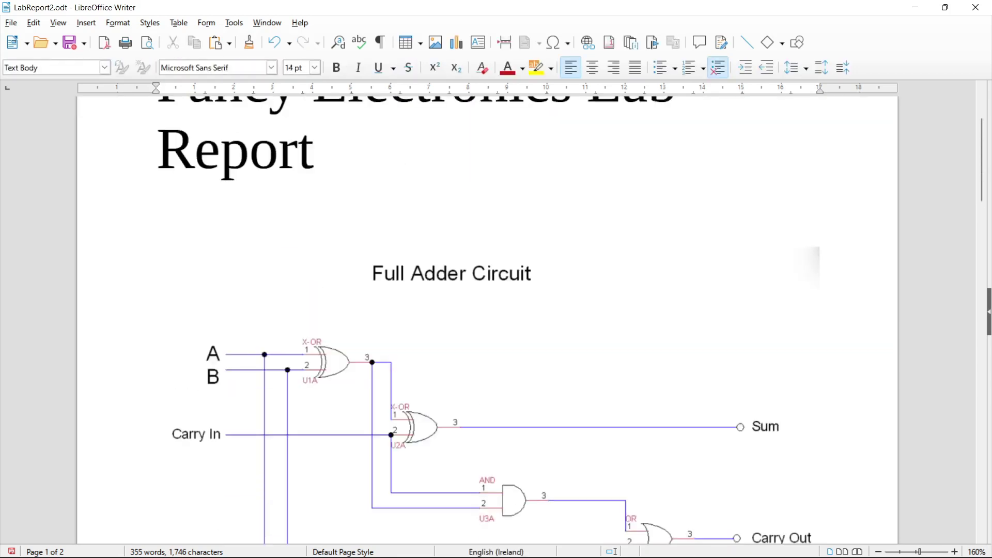
{"action": "left_click", "coordinate": [878, 552]}
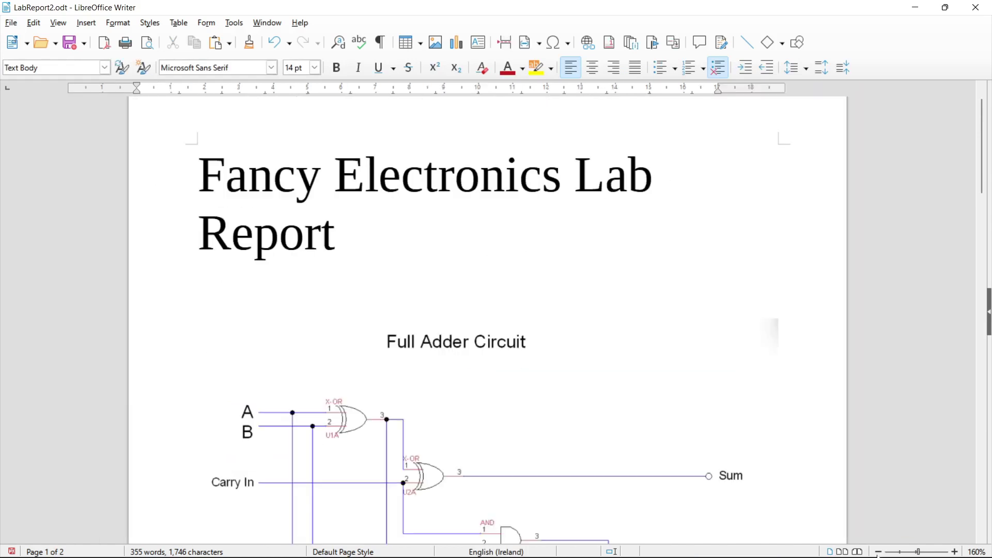
{"action": "left_click", "coordinate": [878, 552]}
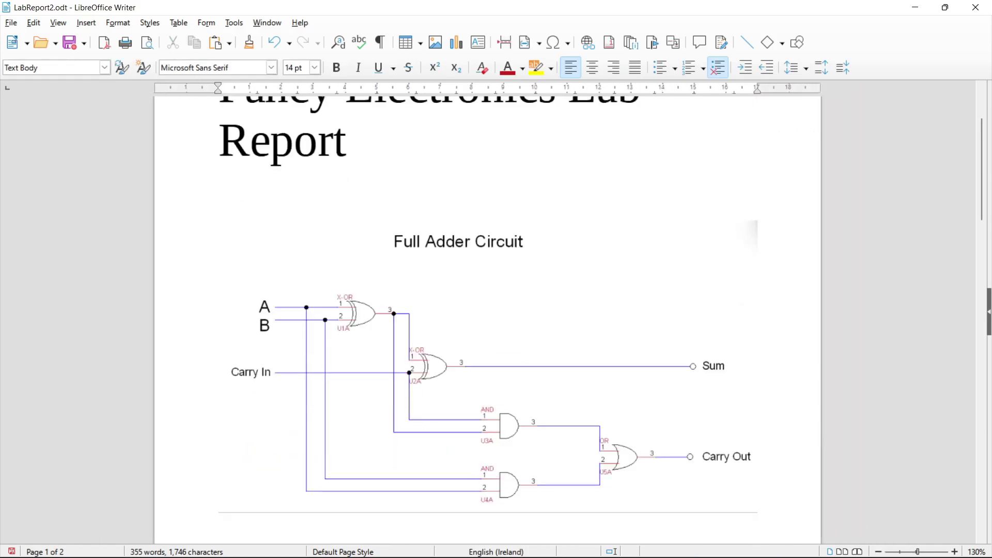